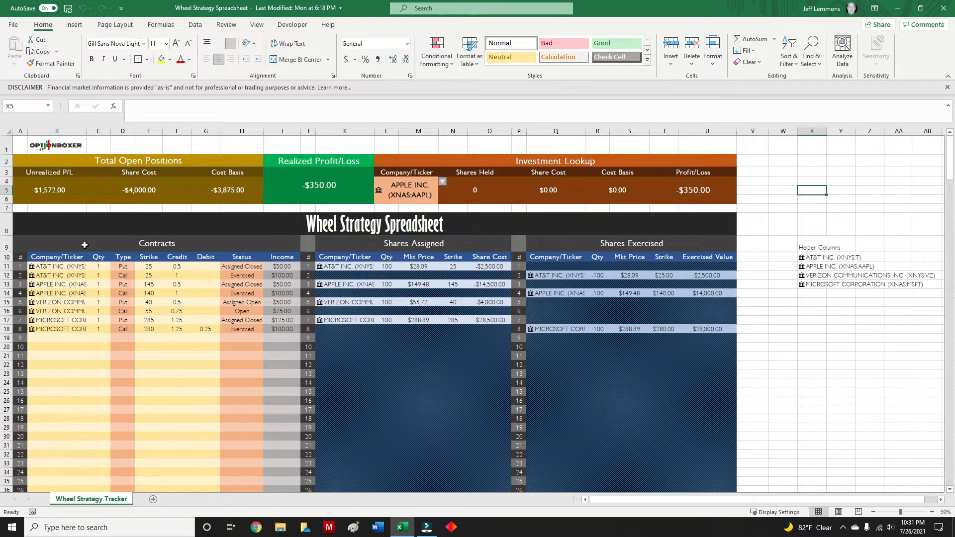
Examine the Share Cost and Unrealized P/L formulas in the Total Open Positions section.
left_click(319, 225)
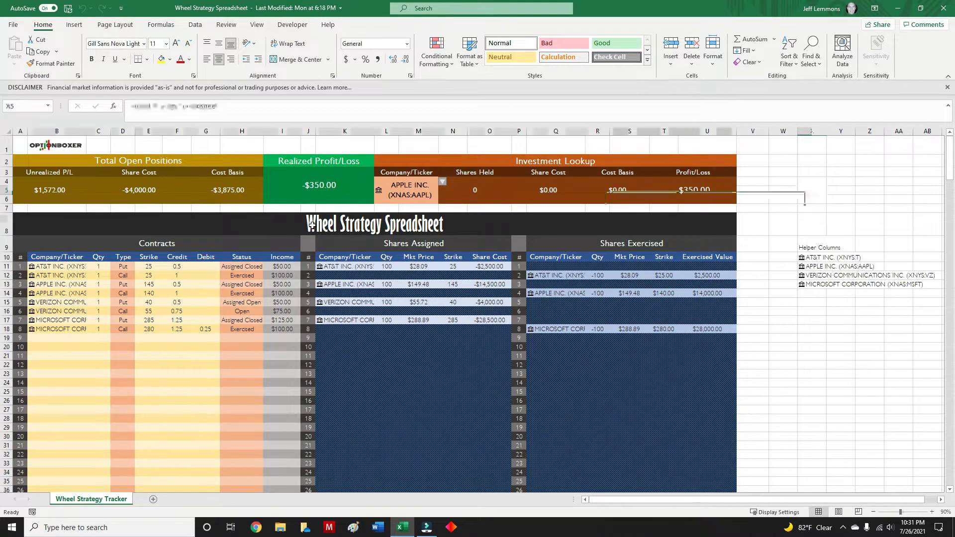
left_click(812, 181)
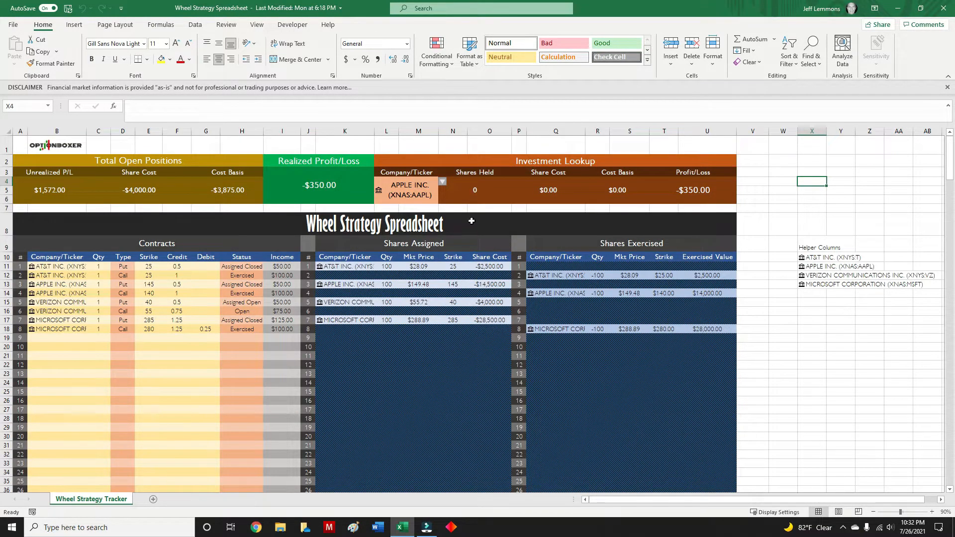
left_click(45, 191)
left_click(117, 193)
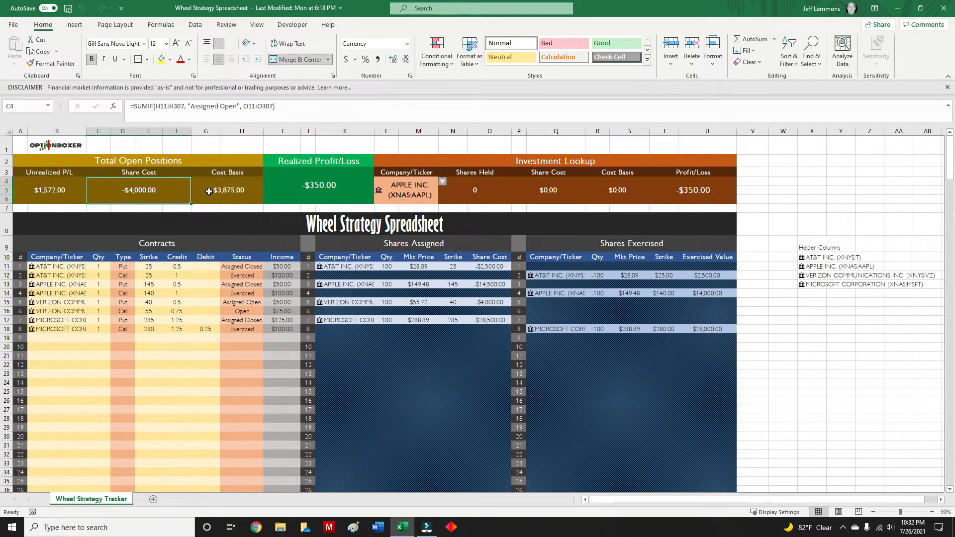
left_click(56, 195)
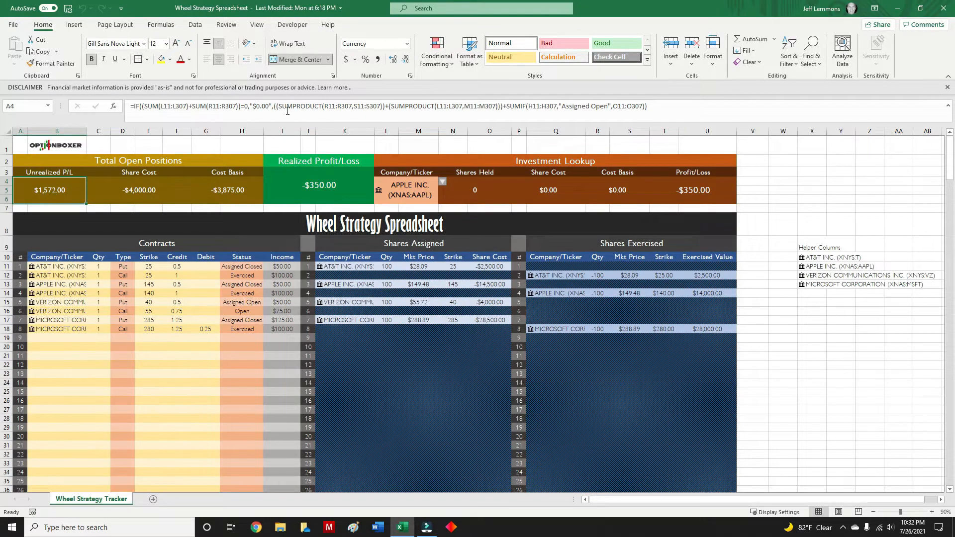
left_click(798, 193)
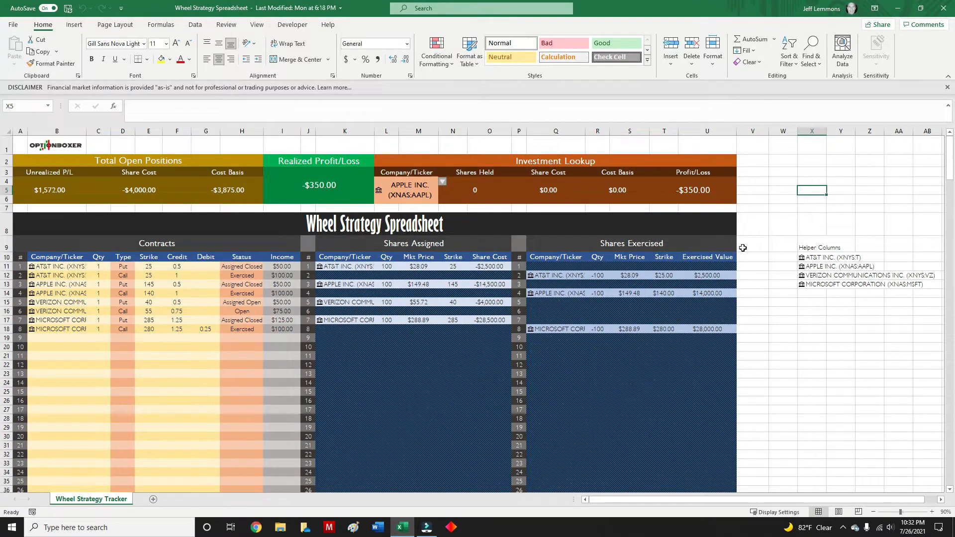
left_click(888, 193)
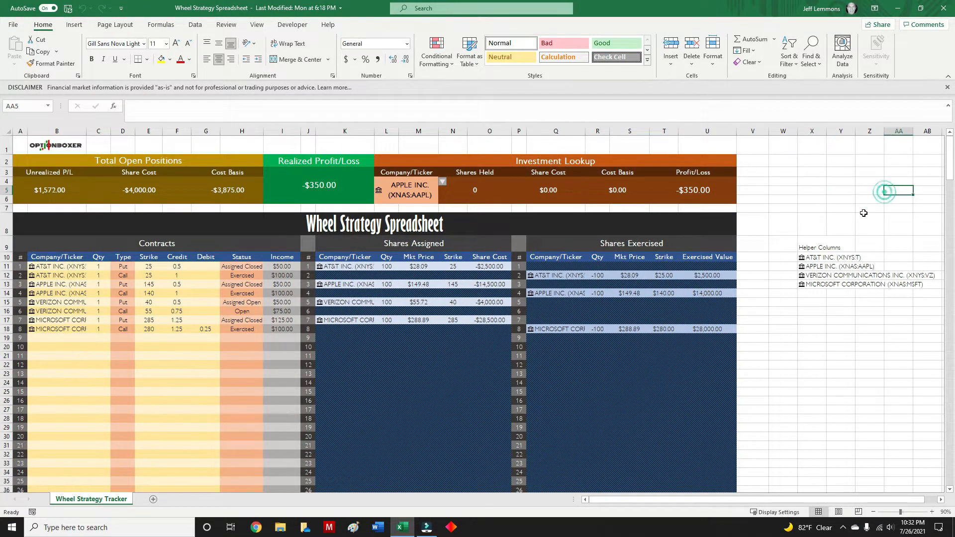
Examine the Helper Columns ticker list and the company choices offered by the Investment Lookup cell.
left_click(780, 220)
left_click_drag(780, 220, 916, 293)
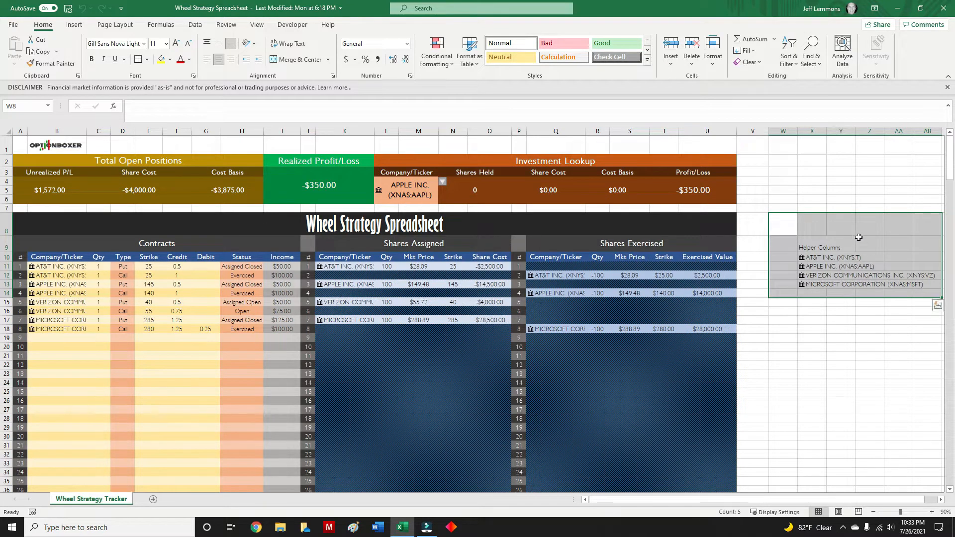
left_click(815, 191)
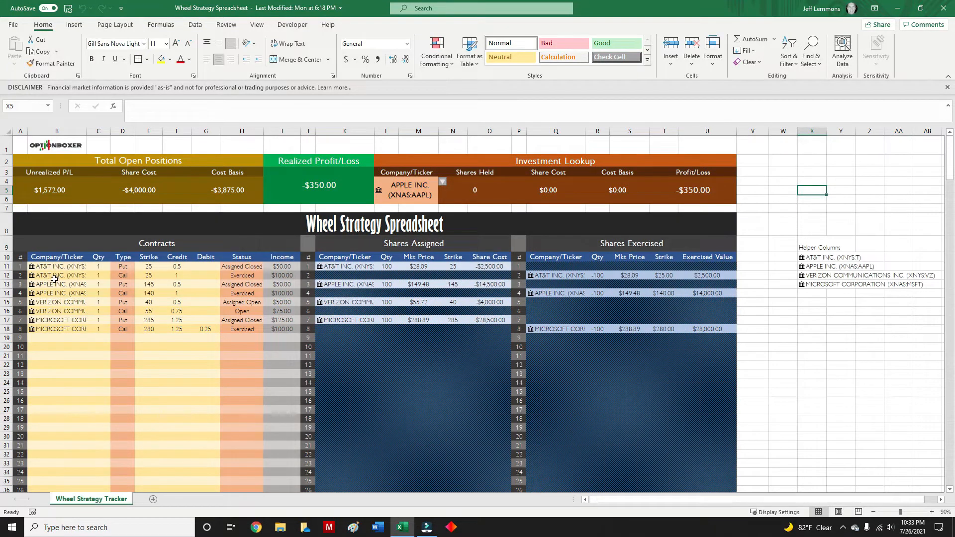
left_click(414, 188)
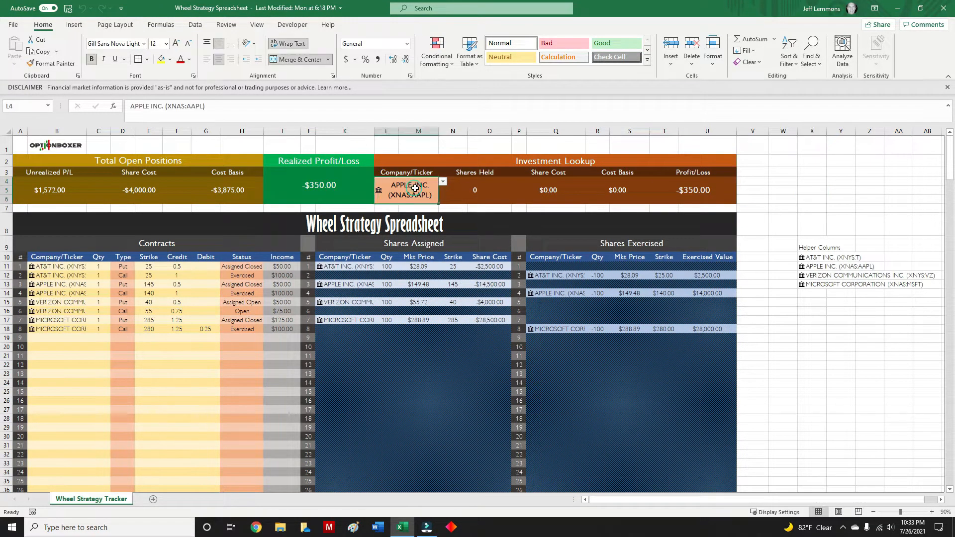
left_click(443, 182)
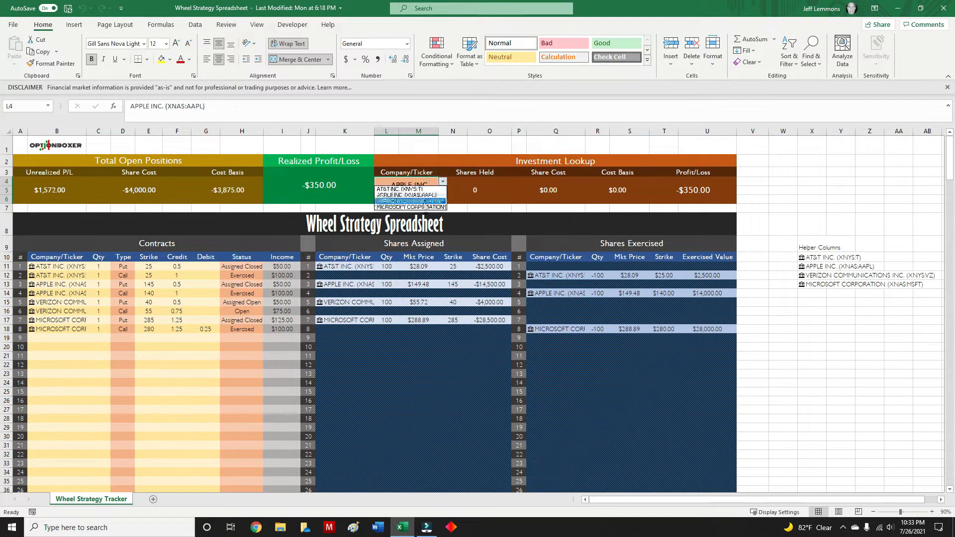
key("Escape")
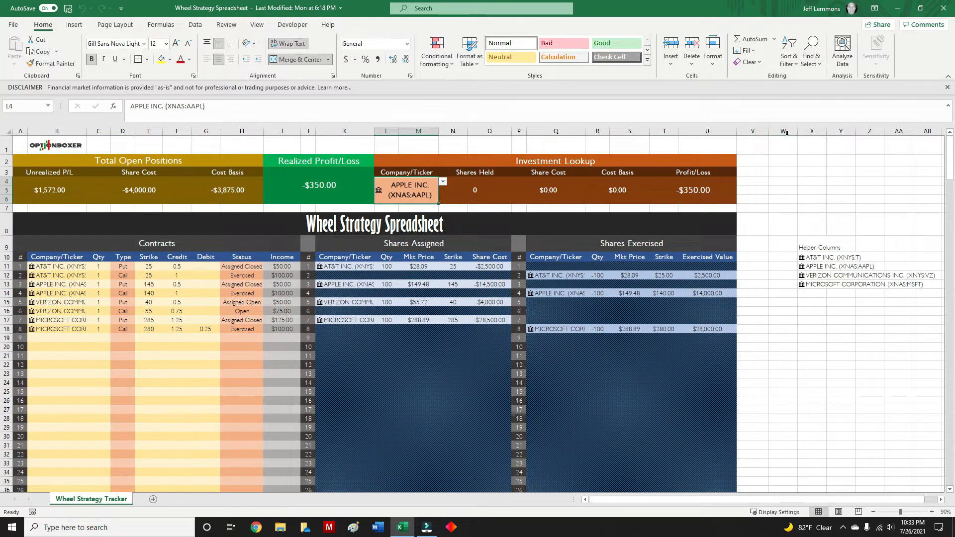
left_click(810, 248)
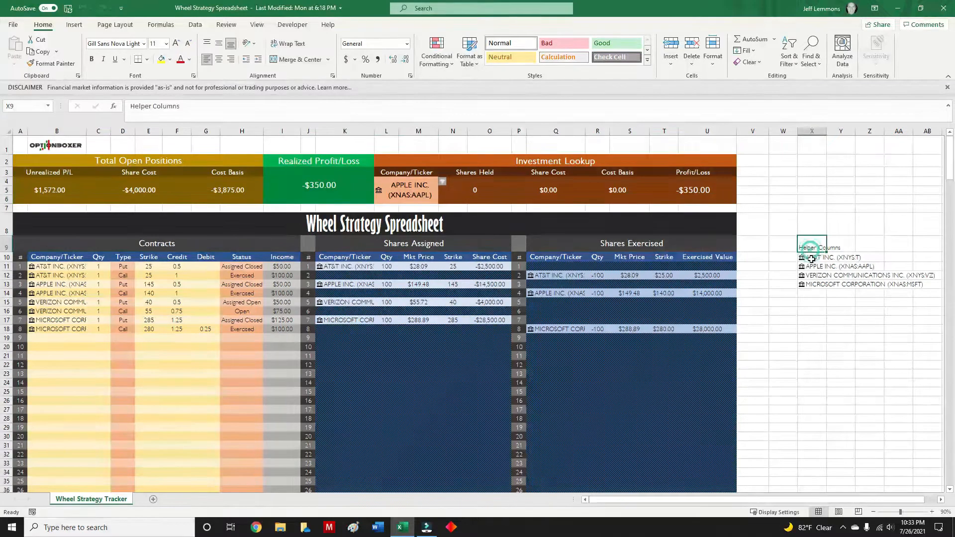
left_click(812, 260)
left_click(840, 198)
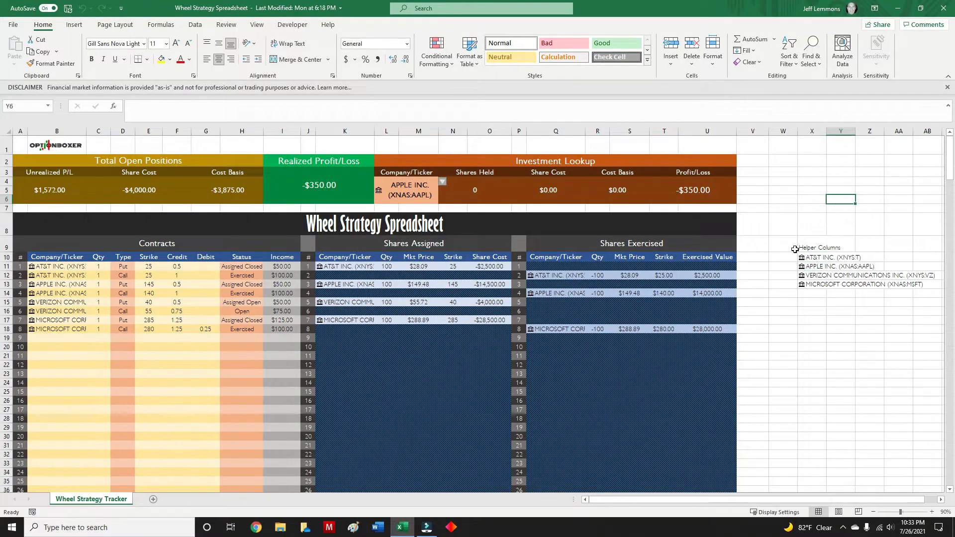
Hide the helper columns W through Y.
left_click_drag(784, 131, 843, 131)
right_click(818, 131)
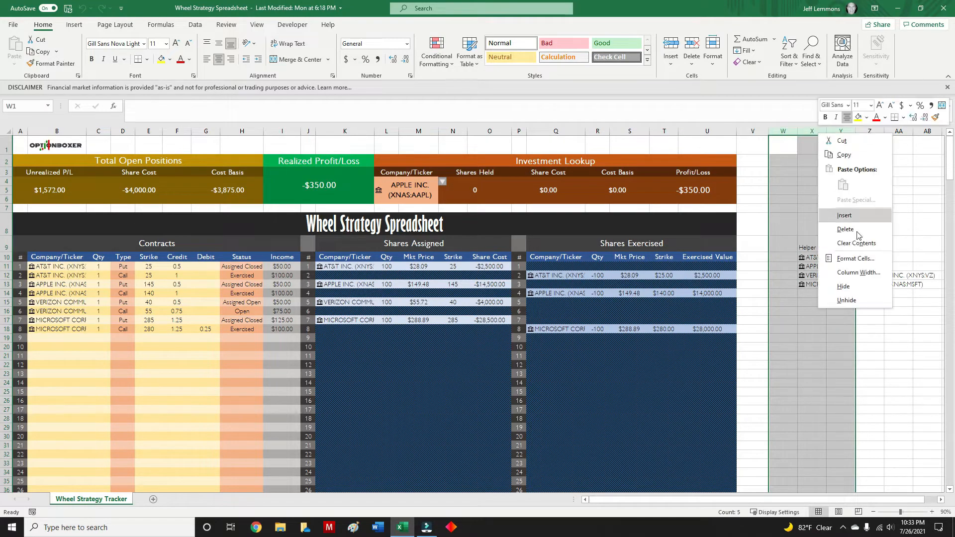
left_click(844, 284)
left_click(849, 303)
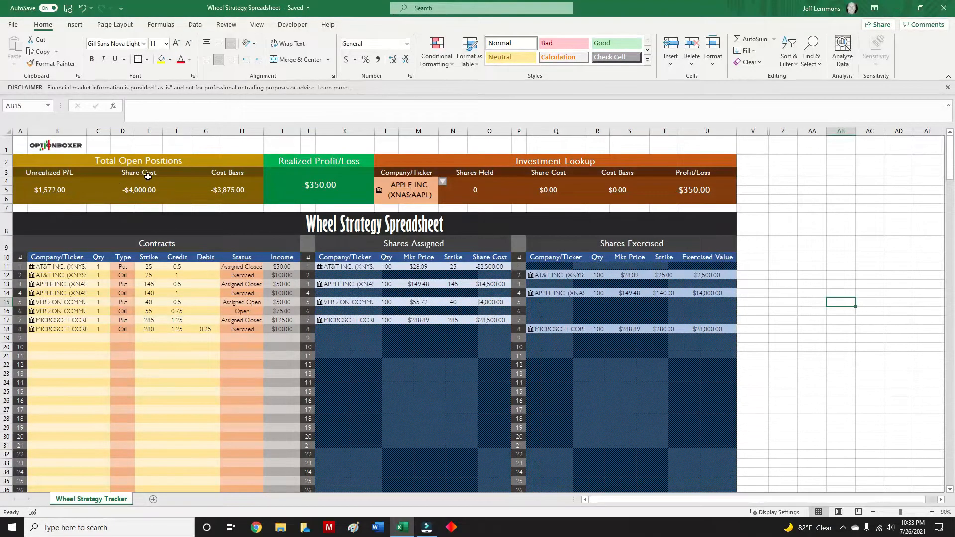
Review the tracker's rows and the Investment Lookup formulas for Shares Held, Share Cost, Cost Basis and Profit/Loss.
left_click(86, 160)
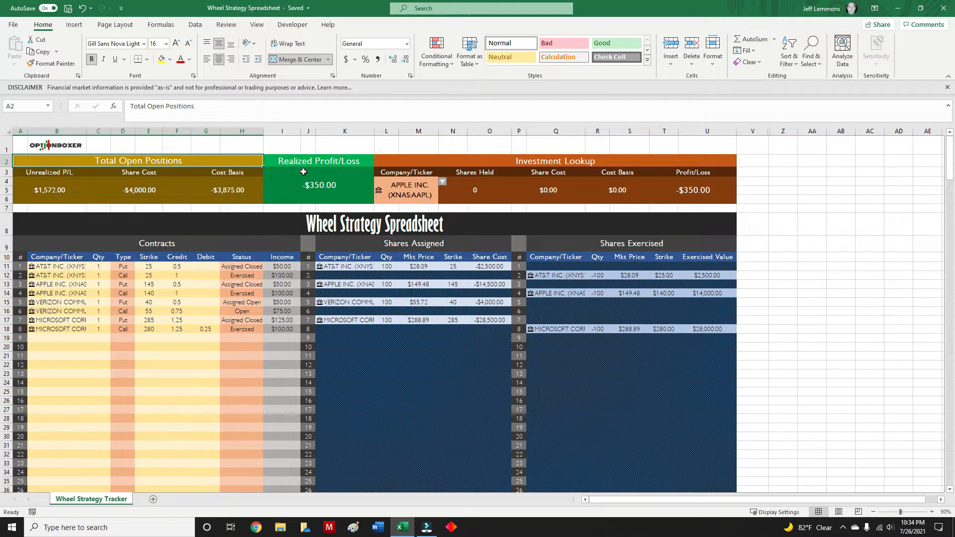
scroll(238, 371, "down", 12)
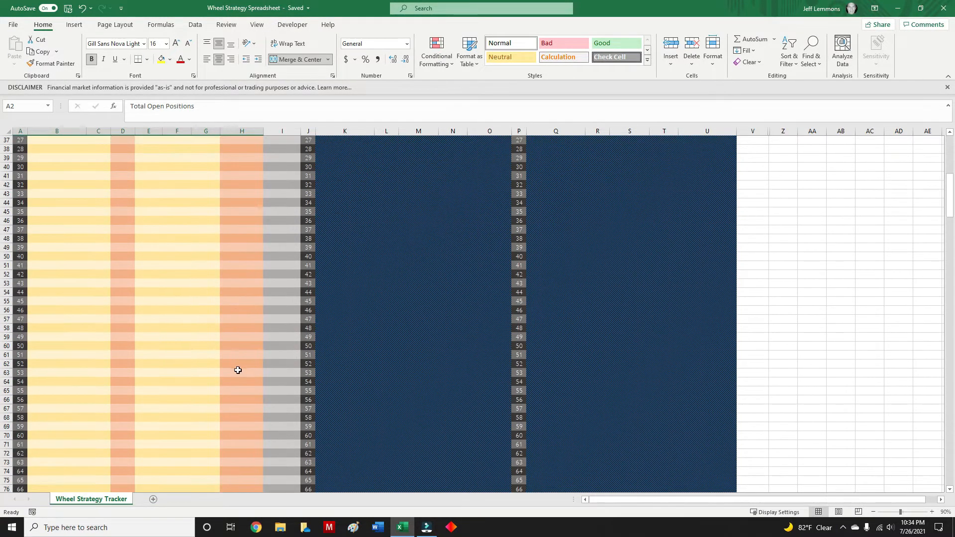
scroll(161, 397, "up", 12)
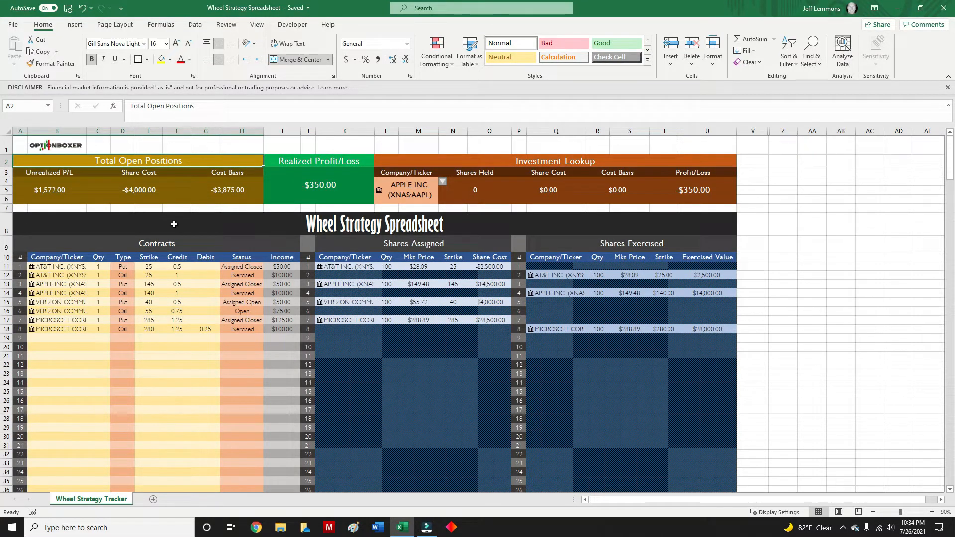
left_click(412, 189)
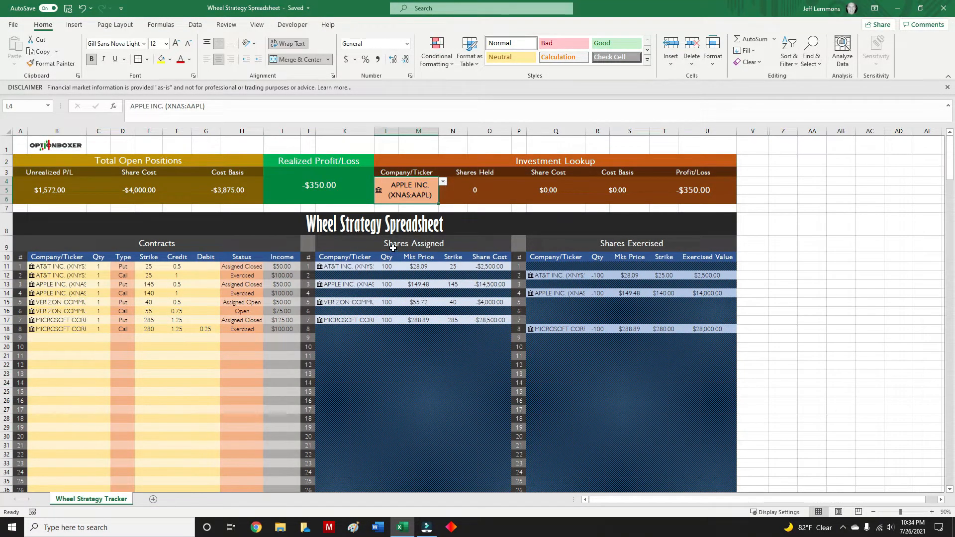
left_click(489, 186)
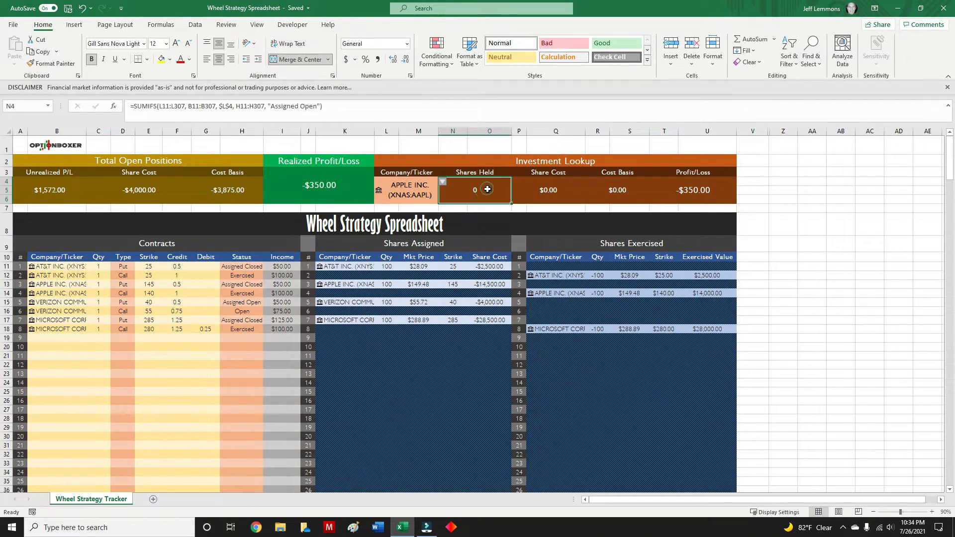
left_click(542, 187)
left_click(621, 189)
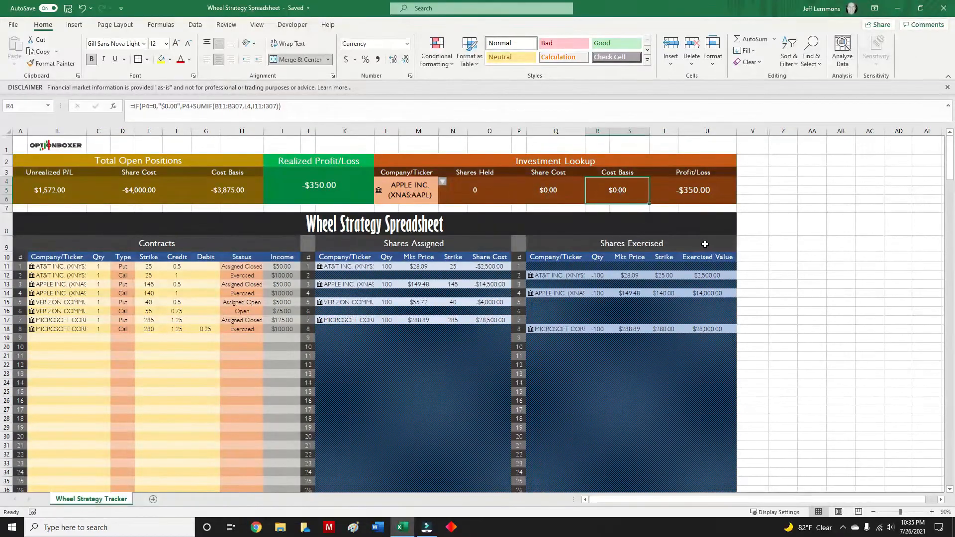
left_click(703, 196)
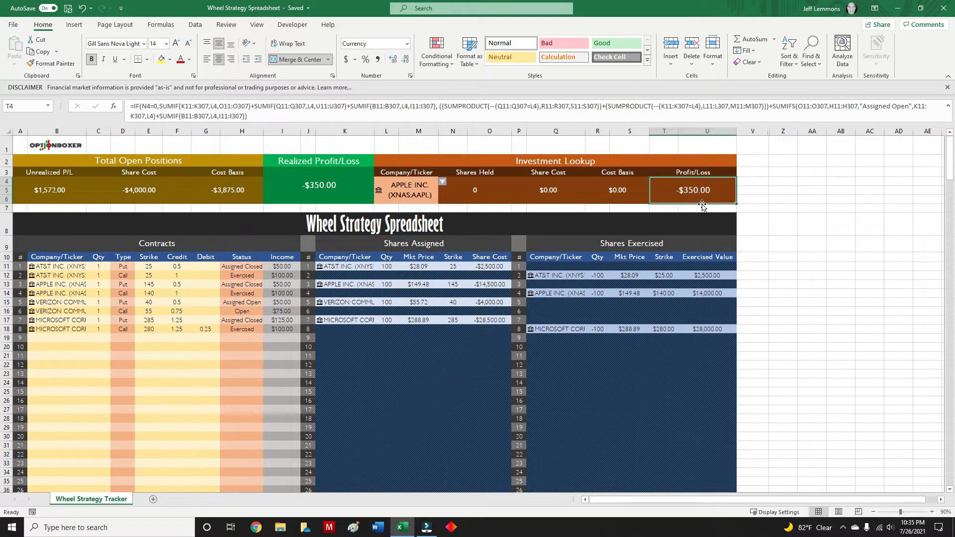
Set the Investment Lookup company to AT&T INC. (XNYS:T).
left_click(418, 189)
left_click(443, 182)
left_click(438, 189)
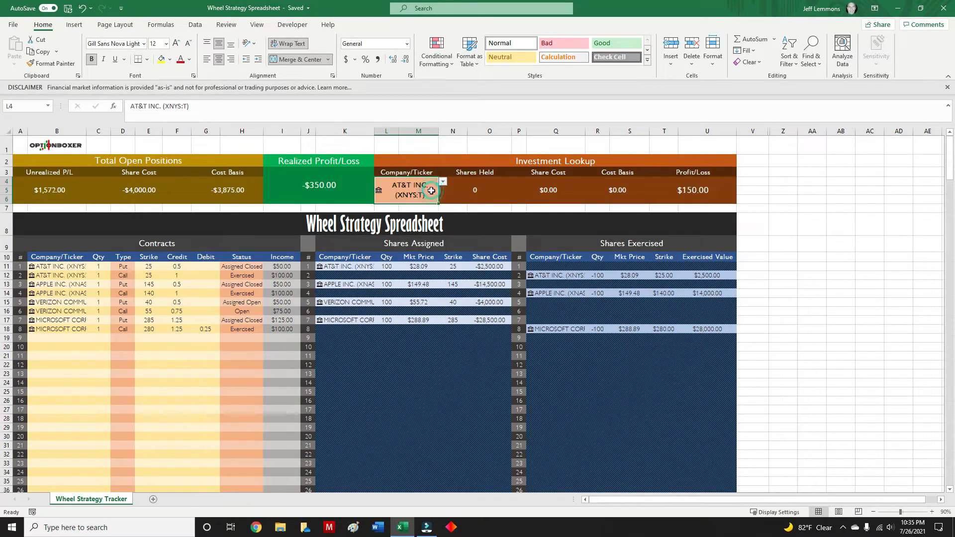
left_click(803, 219)
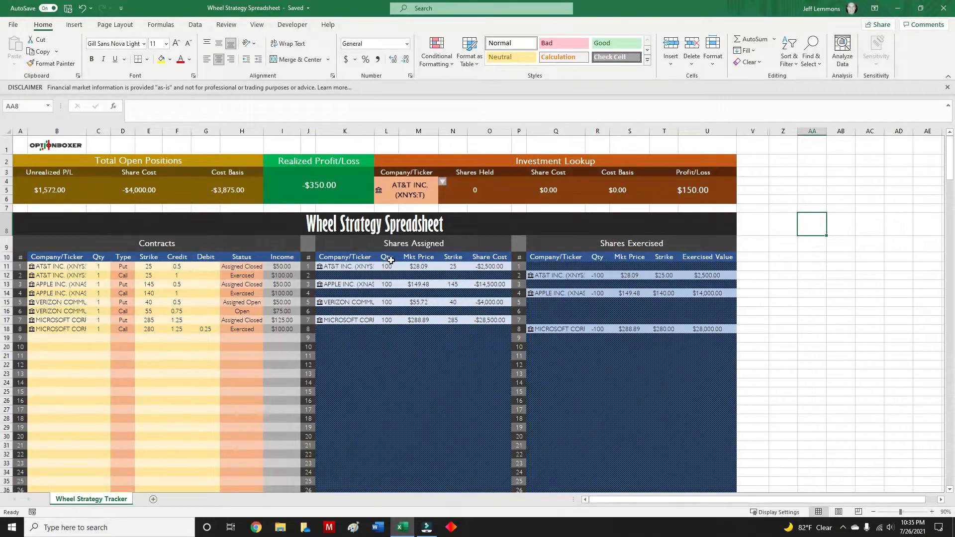
Set the Investment Lookup company to Verizon Communications Inc.
left_click(425, 185)
left_click(443, 182)
left_click(429, 206)
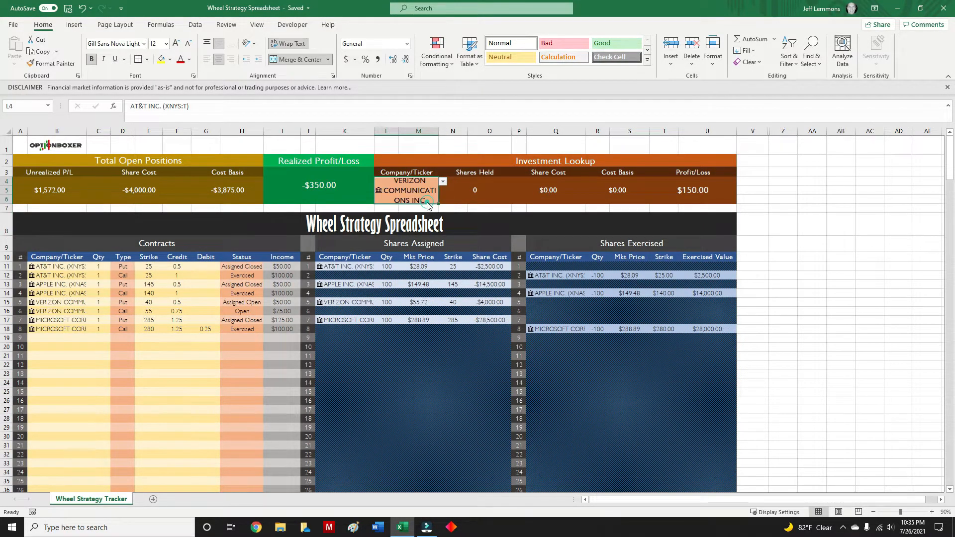
left_click(815, 221)
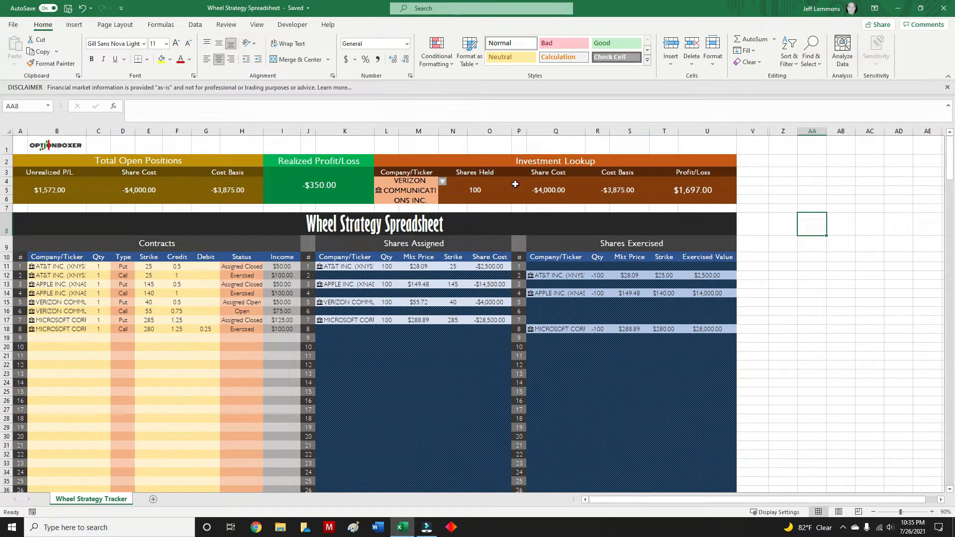
Examine the Realized Profit/Loss formula and the ticker entry of the first contract.
left_click(322, 182)
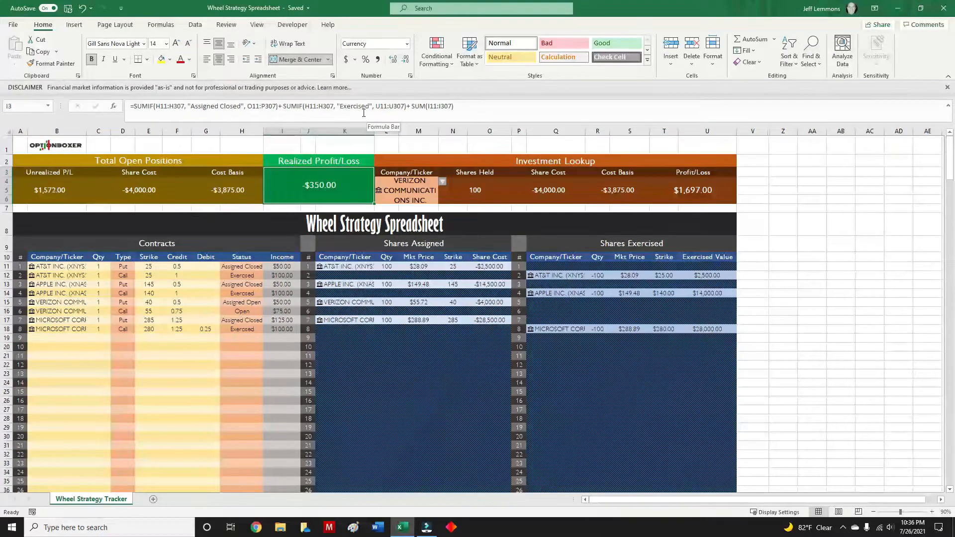
left_click(828, 223)
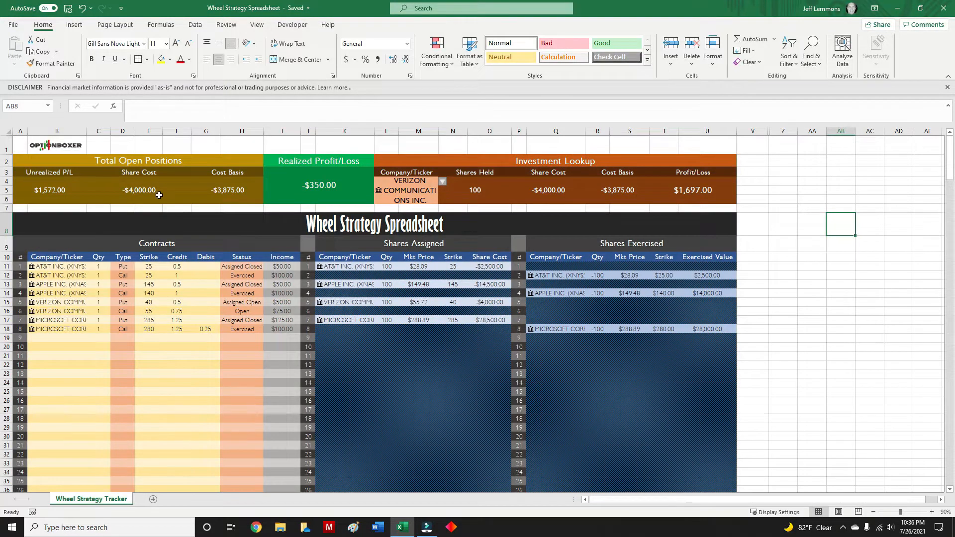
left_click(52, 268)
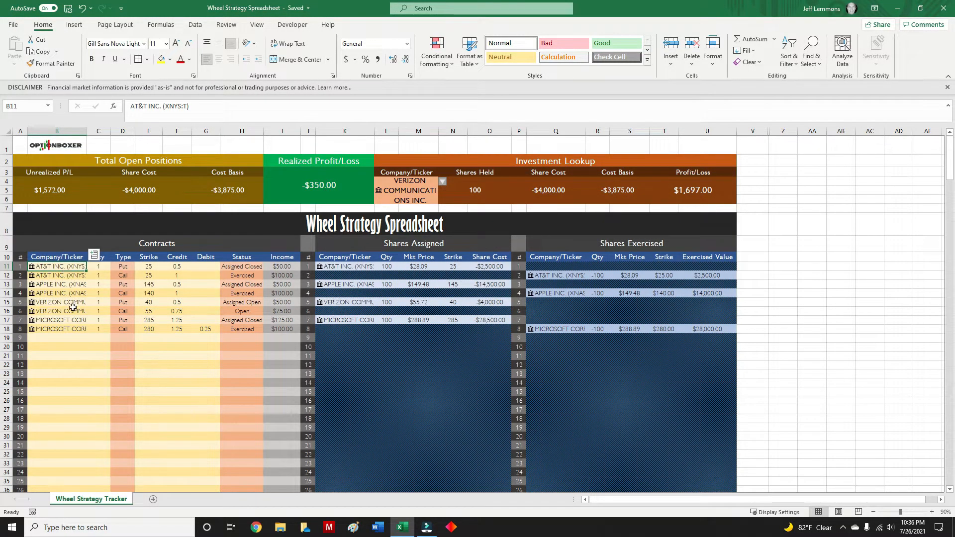
Start contract 9 in the Contracts table with ticker GE, quantity 1, type Put and strike 15.
left_click(64, 340)
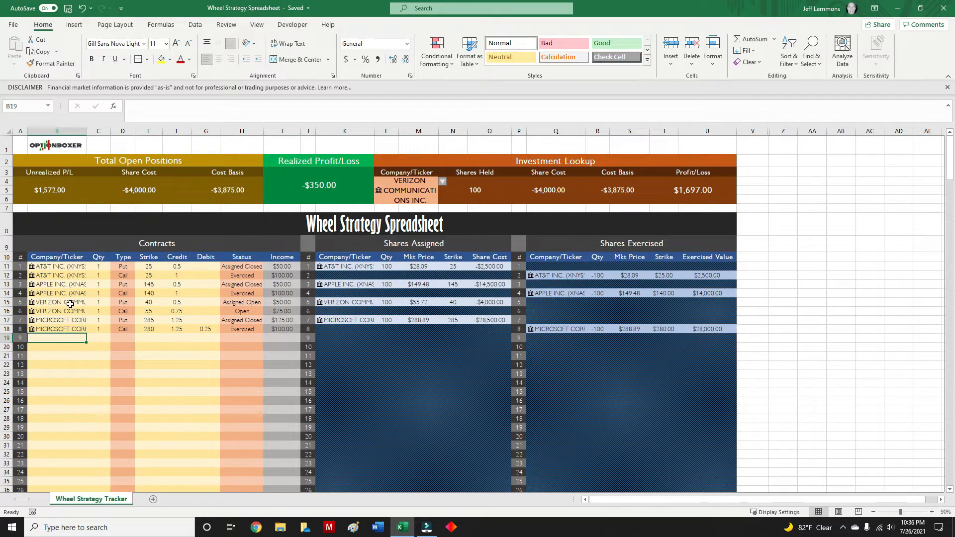
type("GE")
key("Tab")
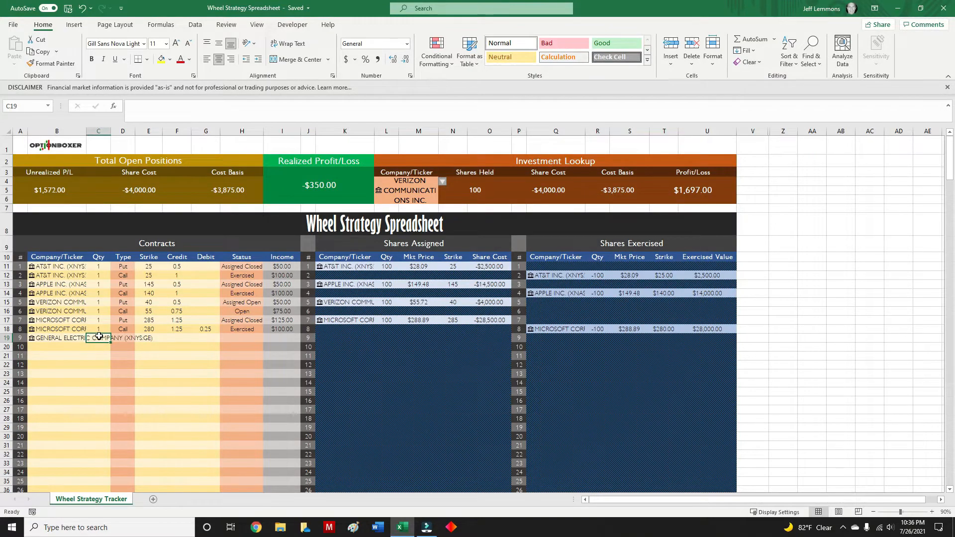
type("1")
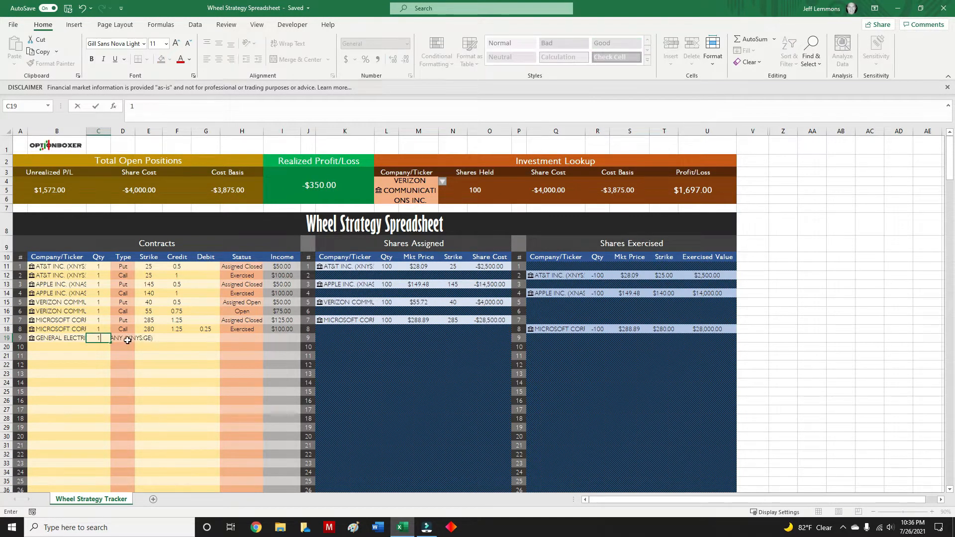
left_click(126, 338)
left_click(140, 339)
left_click(117, 351)
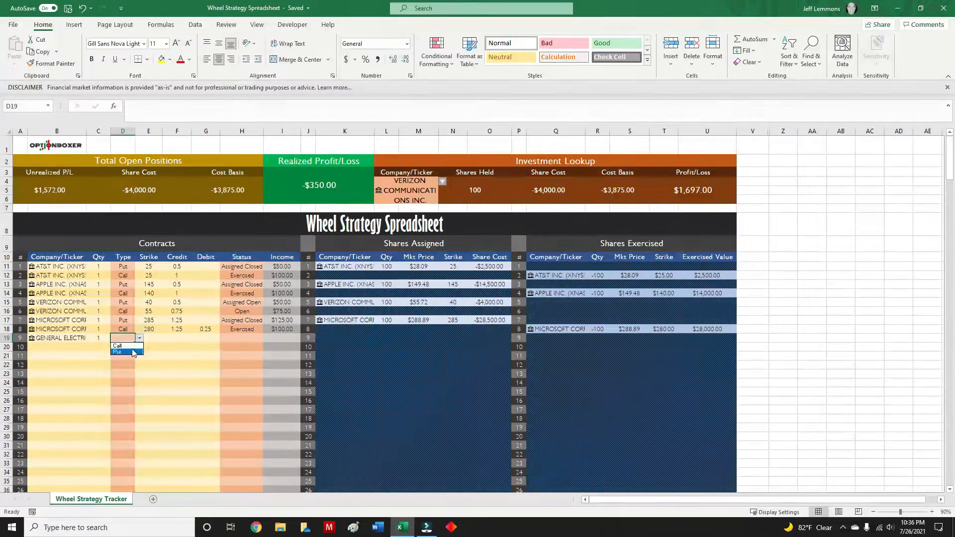
left_click(149, 339)
type("15")
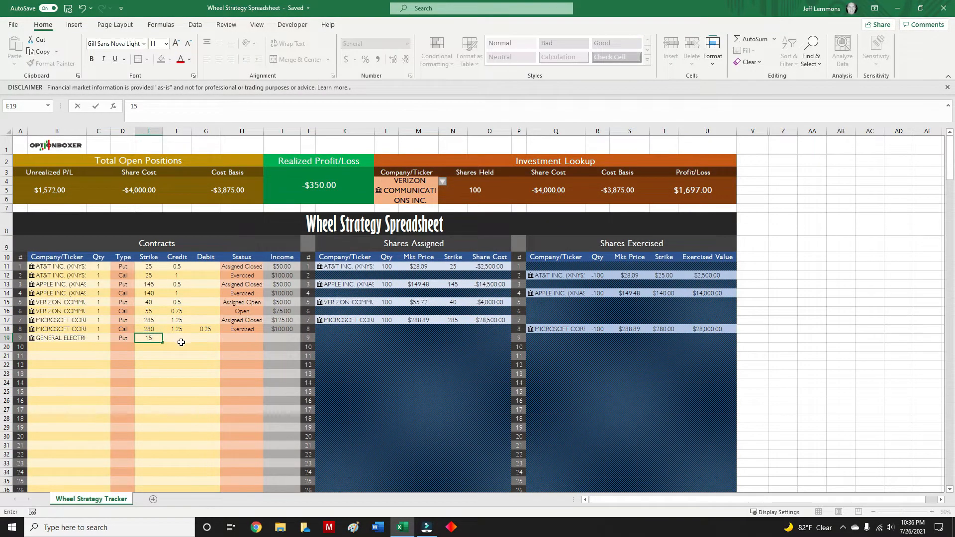
left_click(179, 340)
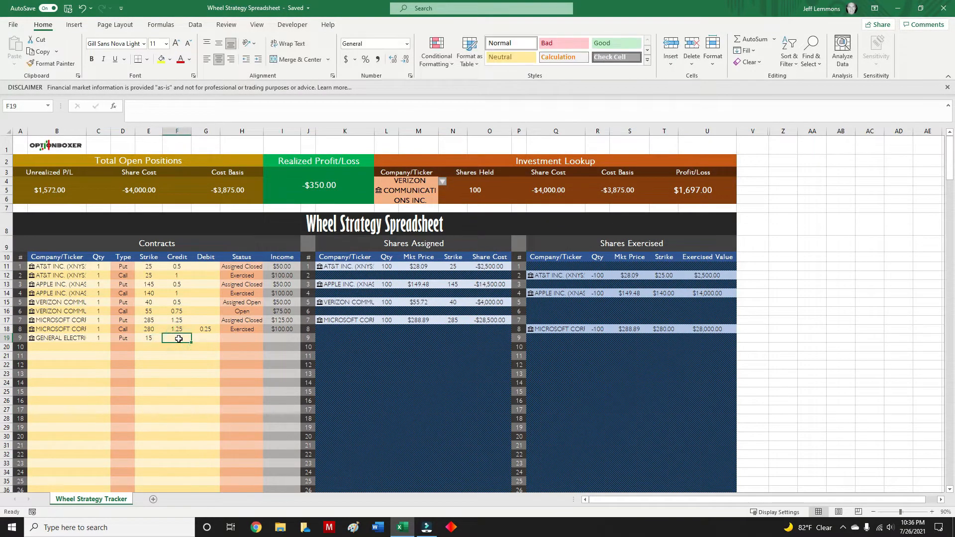
Set contract 9's credit to 1.
type("1")
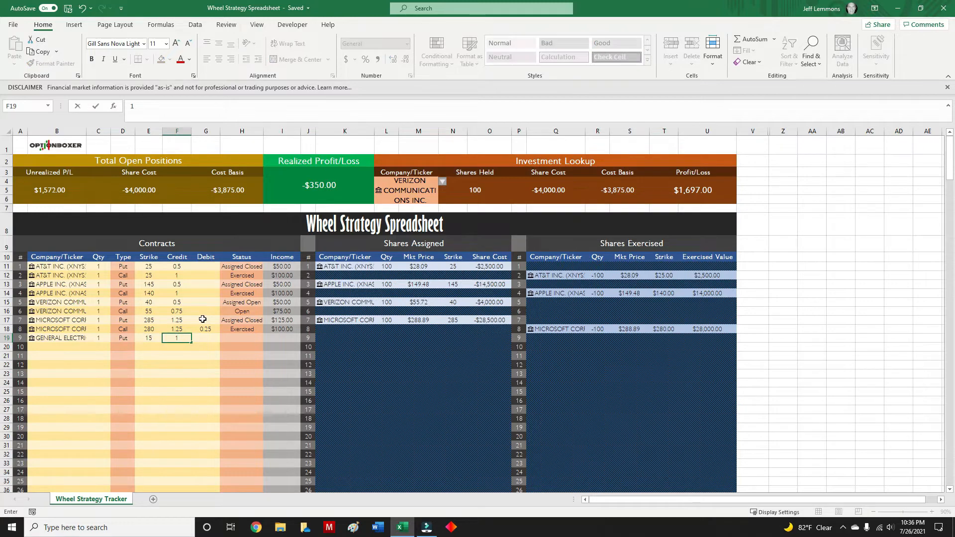
left_click(203, 339)
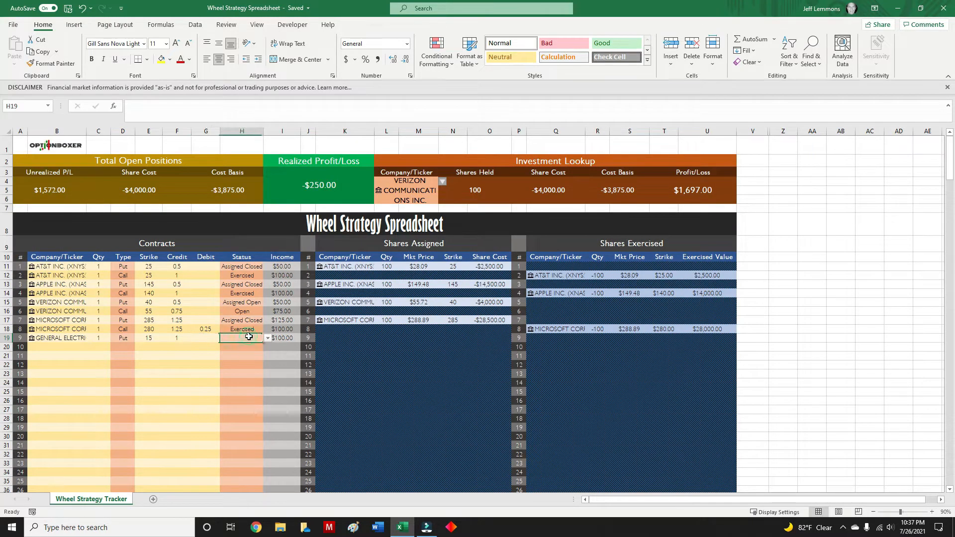
left_click(265, 340)
left_click_drag(264, 339, 249, 340)
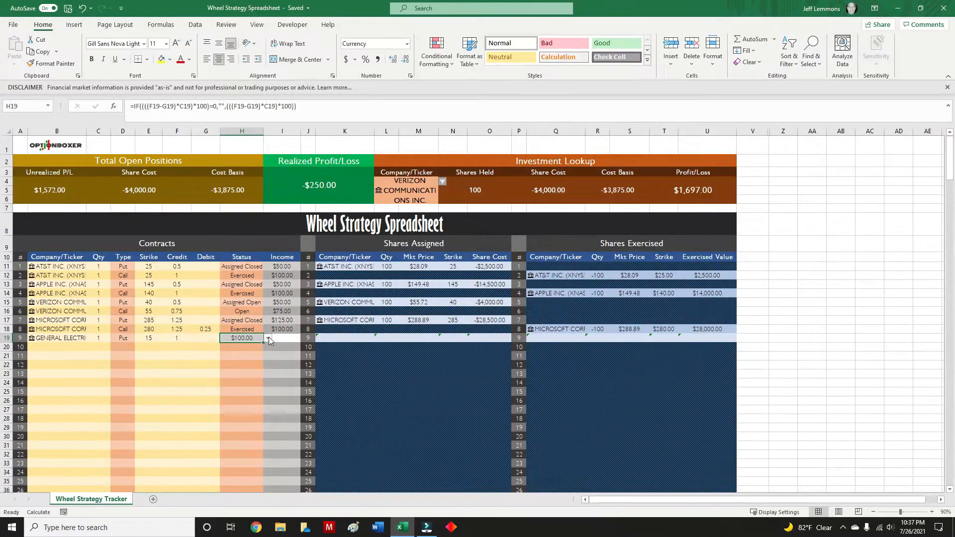
left_click(83, 8)
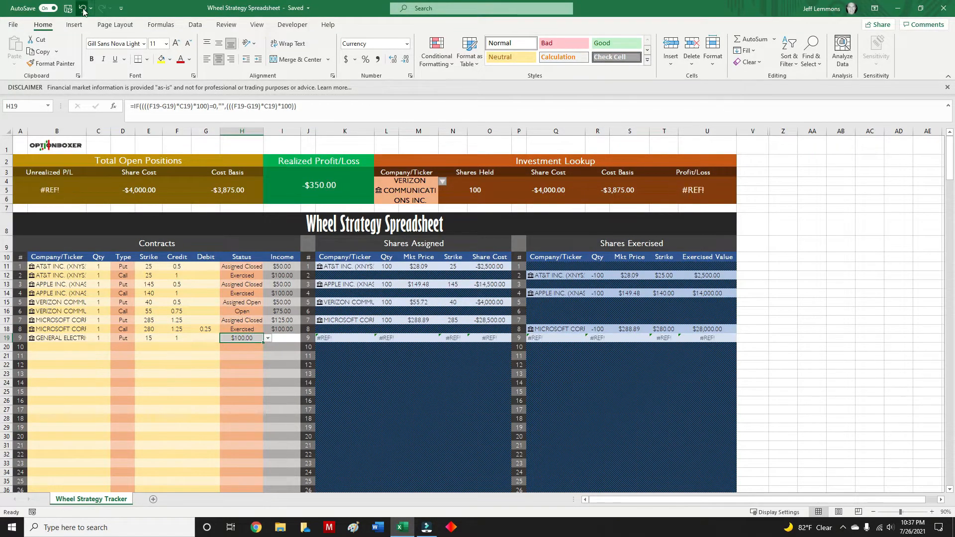
Set contract 9's status to Open.
left_click(249, 335)
left_click(267, 338)
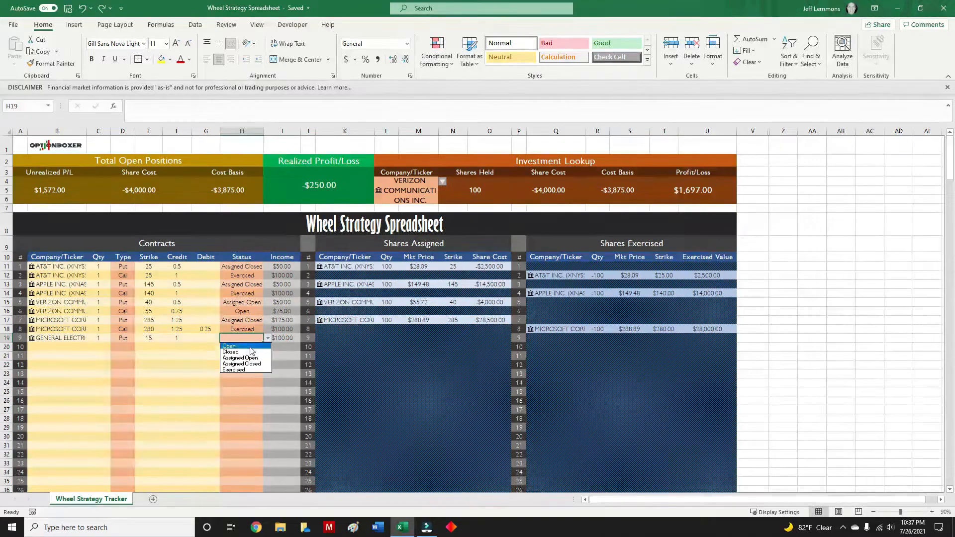
left_click(232, 346)
left_click(241, 365)
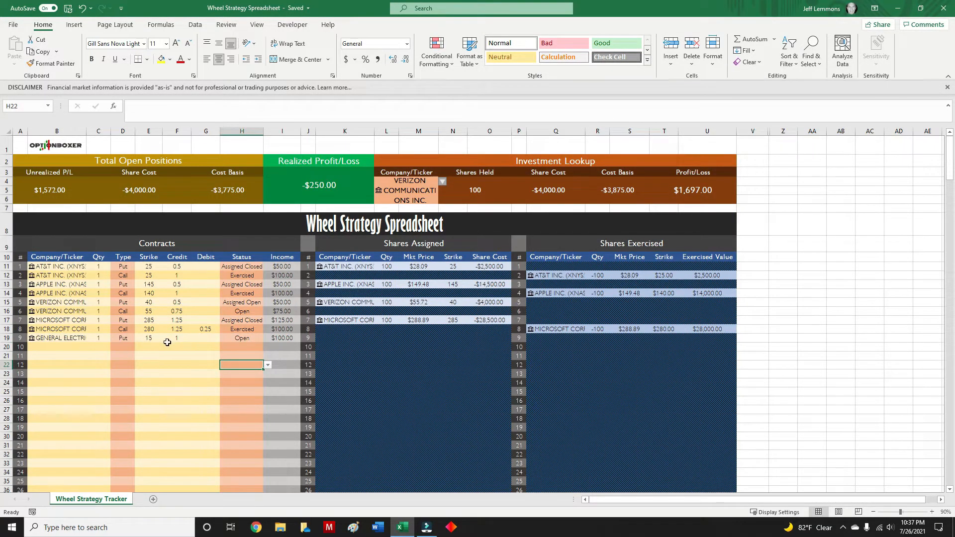
Change the status of the GE put contract 9 to Assigned Open and check the tables below it.
left_click(248, 338)
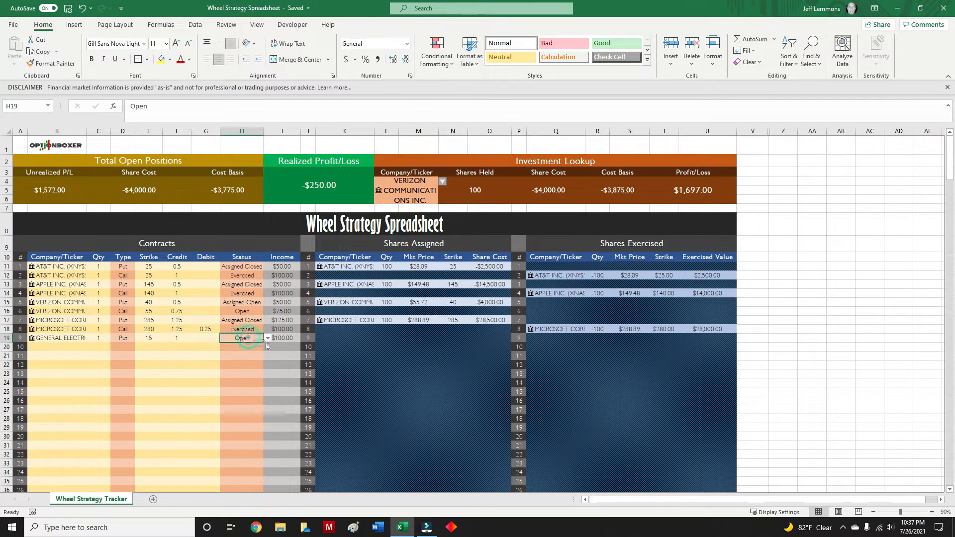
left_click(267, 339)
left_click(251, 358)
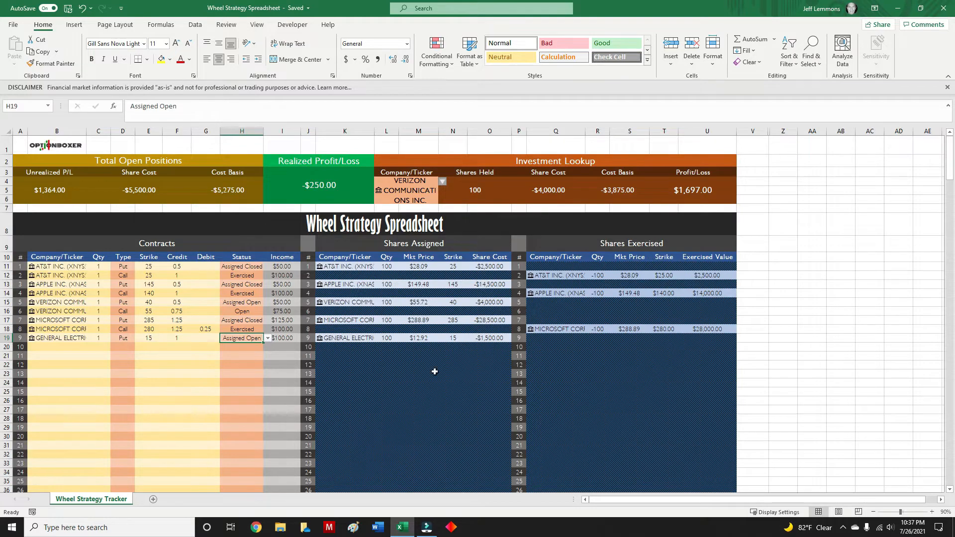
scroll(458, 329, "down", 10)
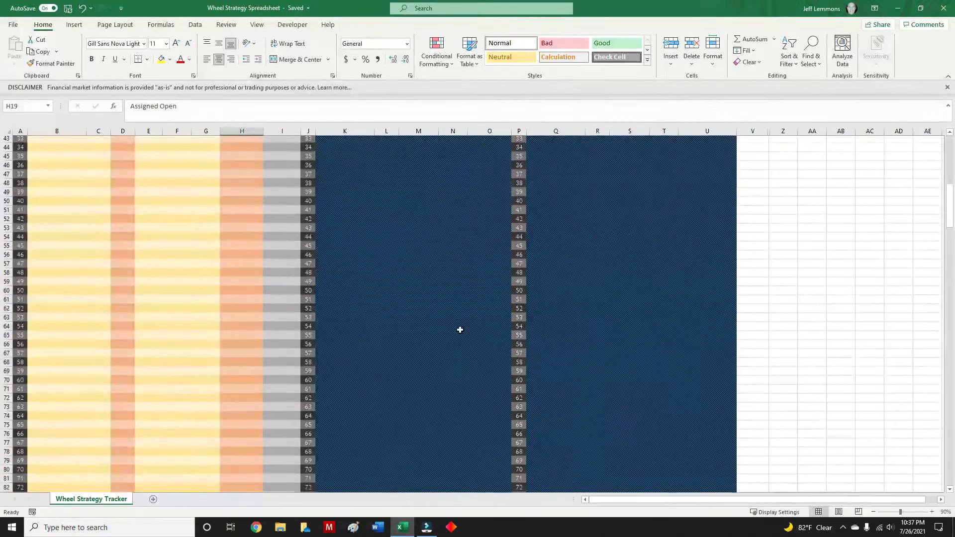
scroll(463, 336, "up", 5)
scroll(463, 336, "up", 5)
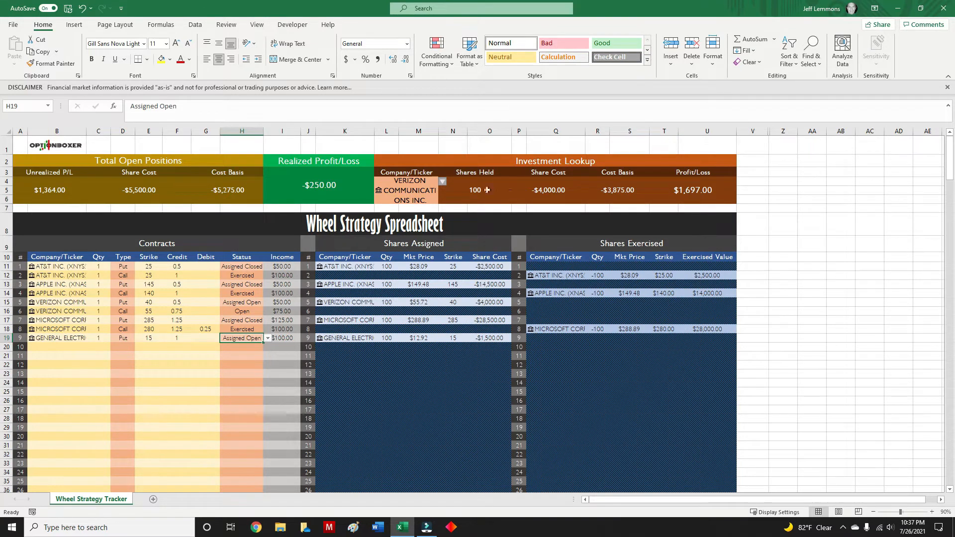
Switch contract 9's status to Assigned Closed and back to Assigned Open.
left_click(268, 338)
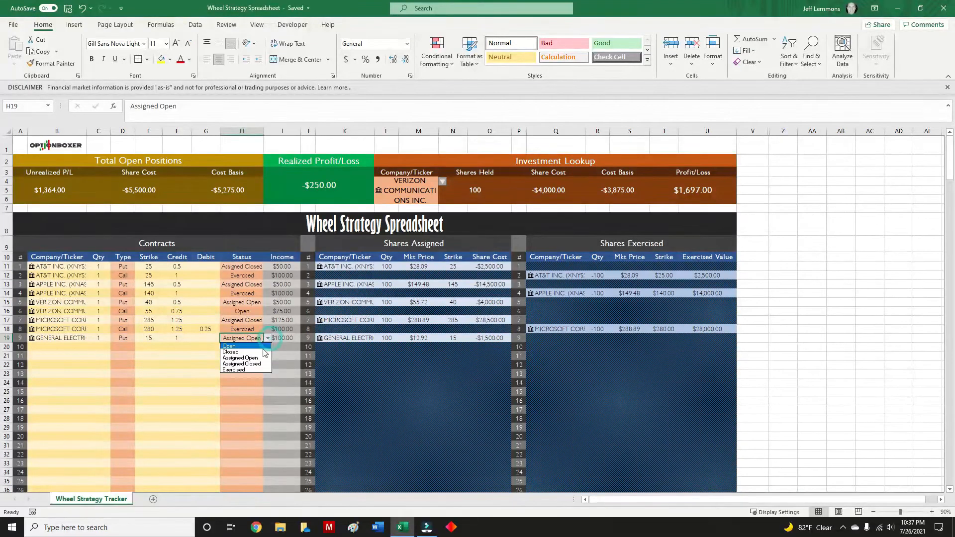
left_click(261, 363)
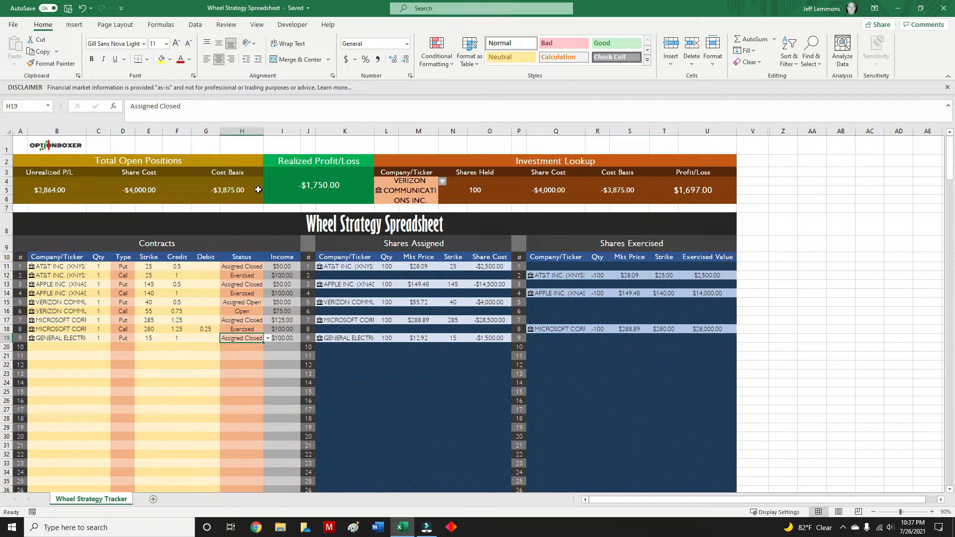
left_click(267, 338)
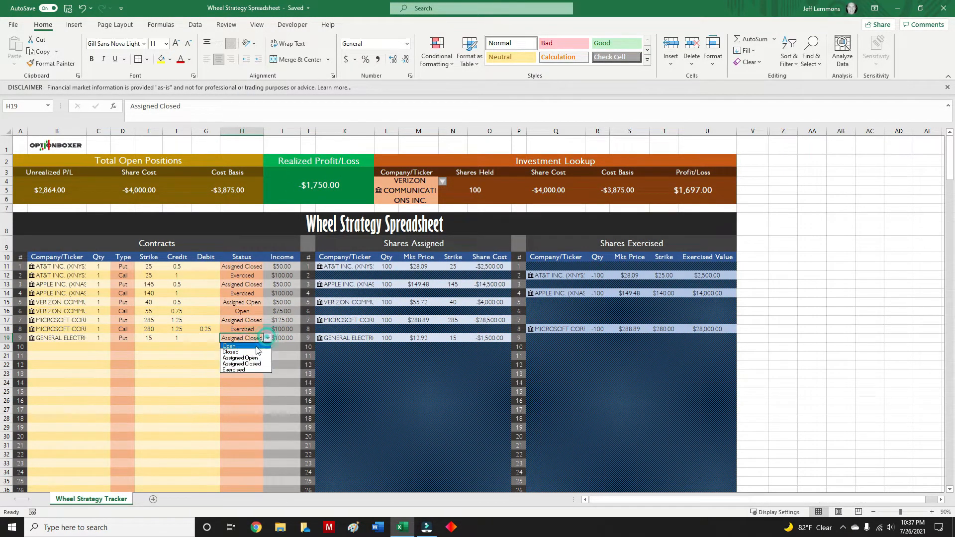
left_click(251, 357)
left_click(178, 384)
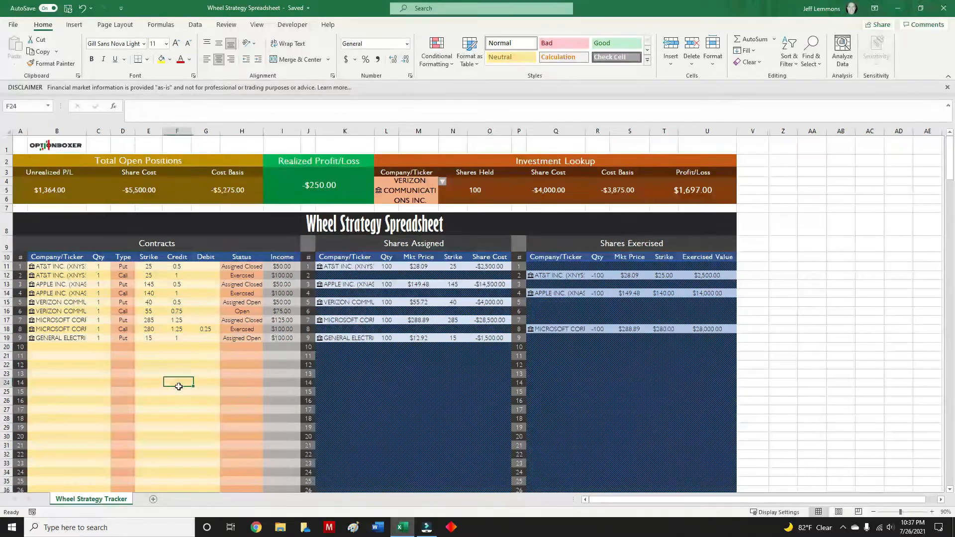
Enter contract 10 in the Contracts table with ticker GE, quantity 1, type Call, strike 14 and credit 1.
left_click(58, 348)
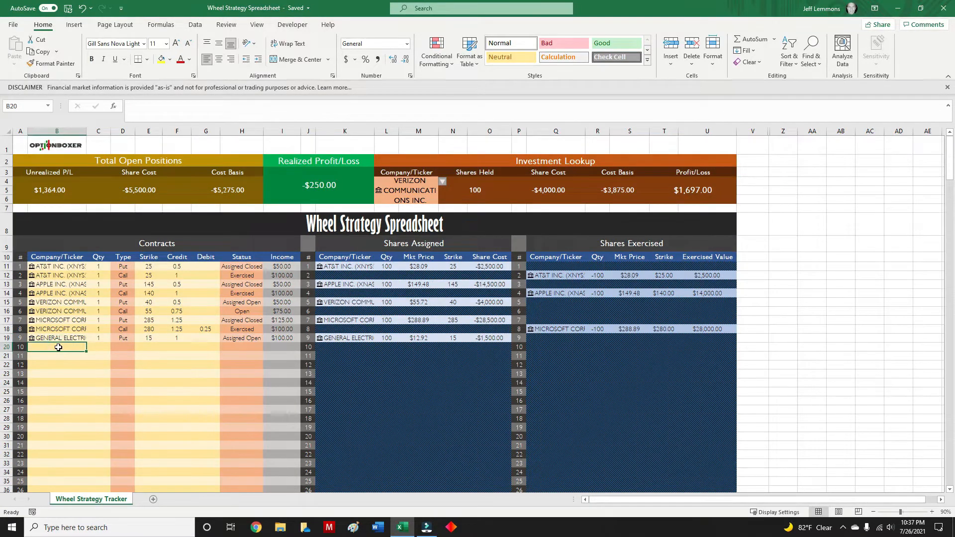
type("GE")
key("Tab")
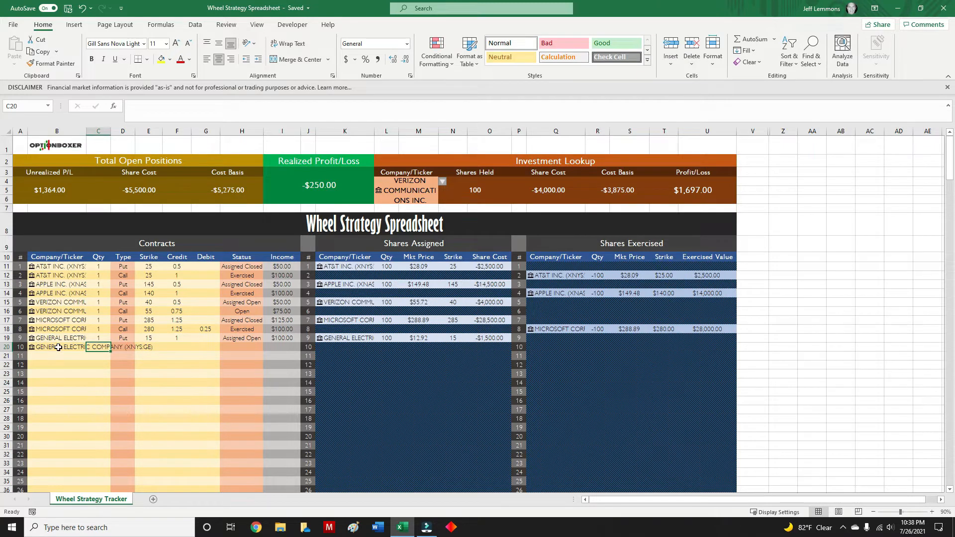
type("1")
key("Tab")
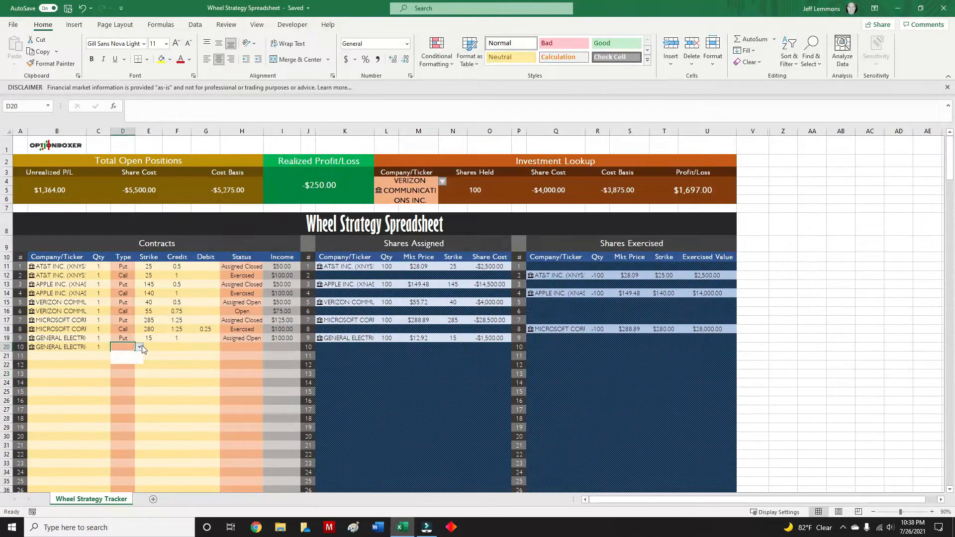
left_click(124, 362)
key("Tab")
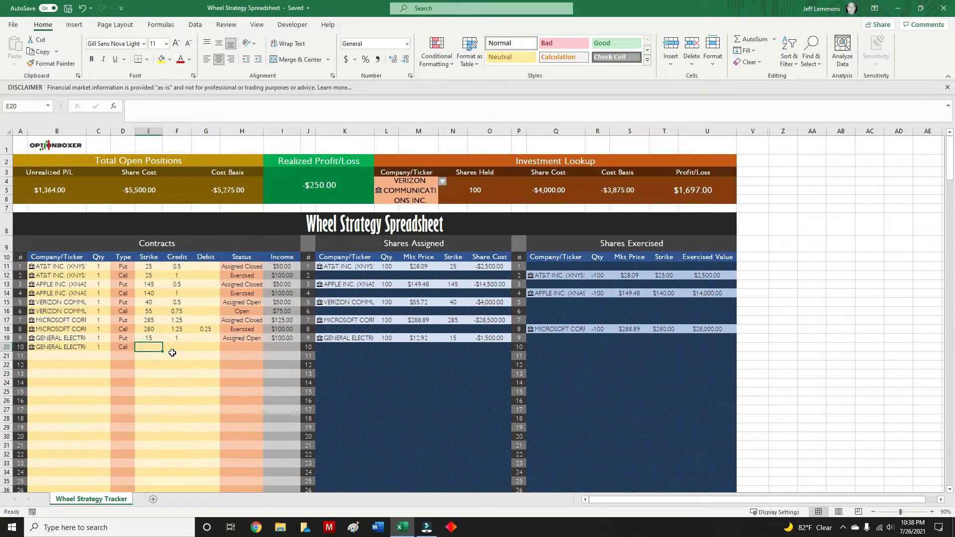
type("14")
key("Tab")
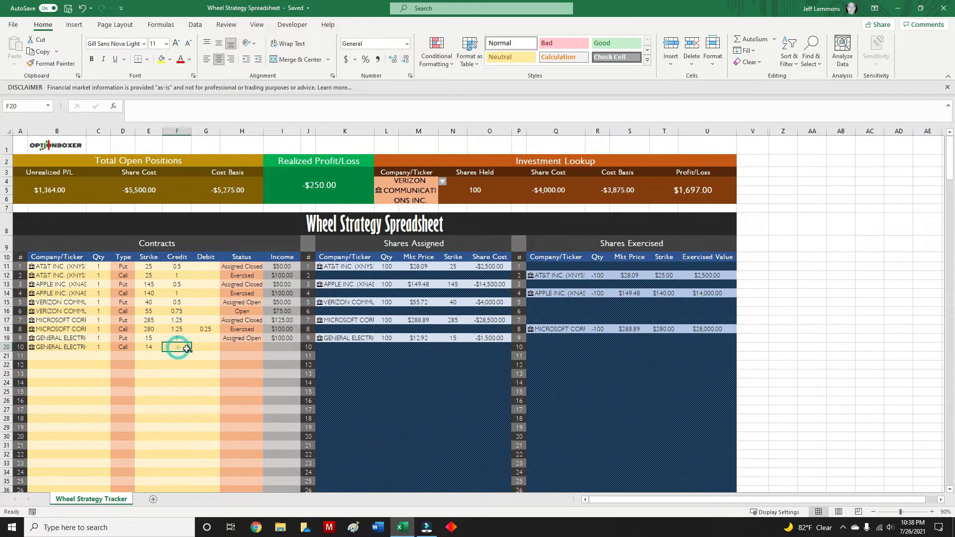
type("1")
key("Tab")
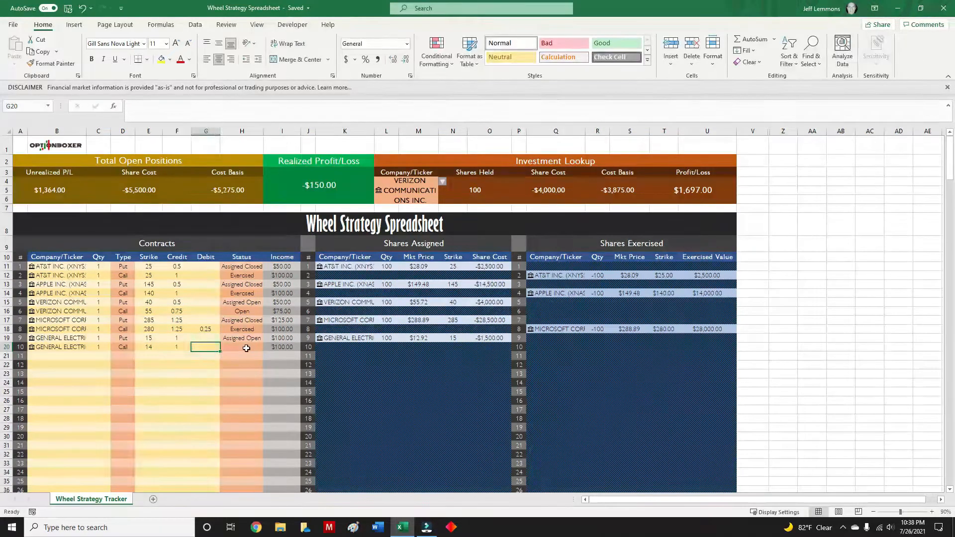
Set contract 10's status to Closed.
left_click(244, 348)
left_click(267, 347)
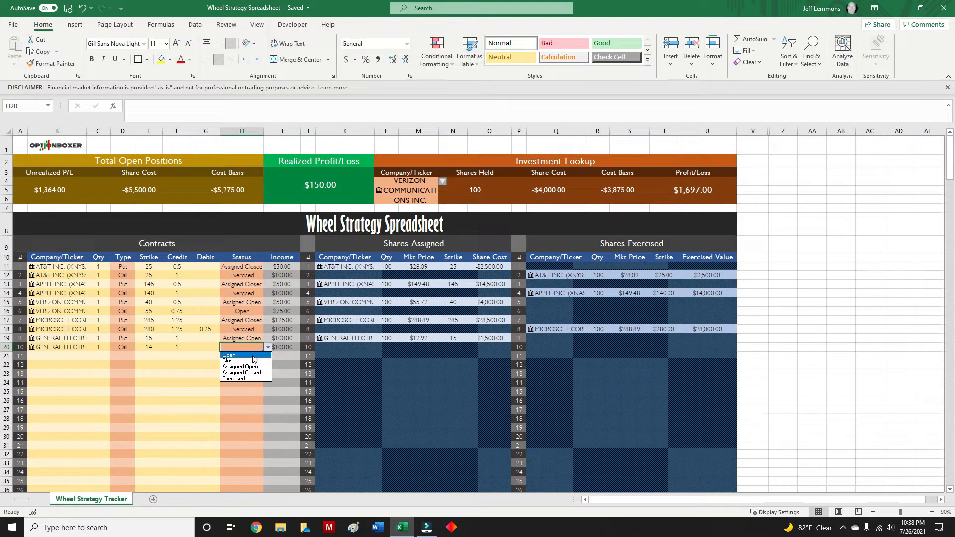
left_click(249, 361)
Start contract 11 in the Contracts table with ticker GE, quantity 1 and type Call.
left_click(50, 356)
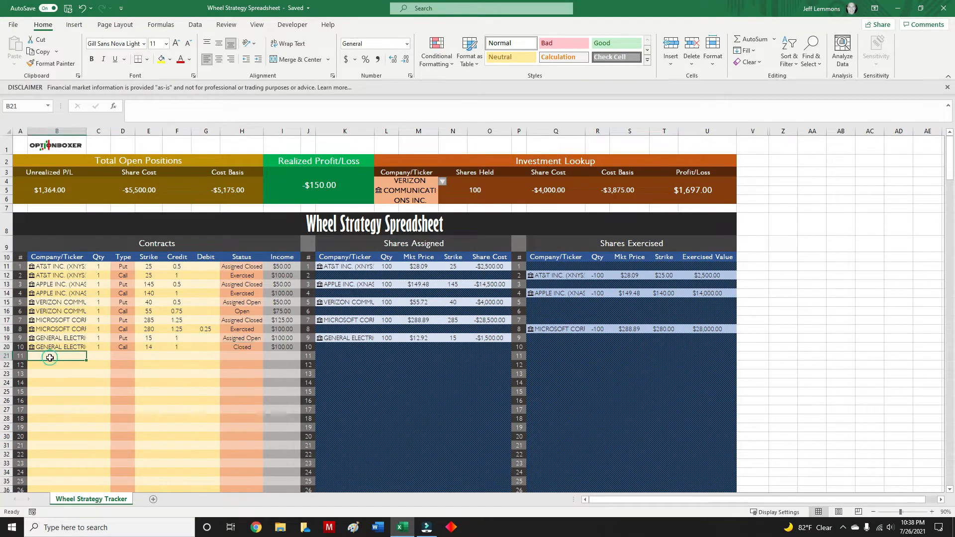
type("Ge")
key("Return")
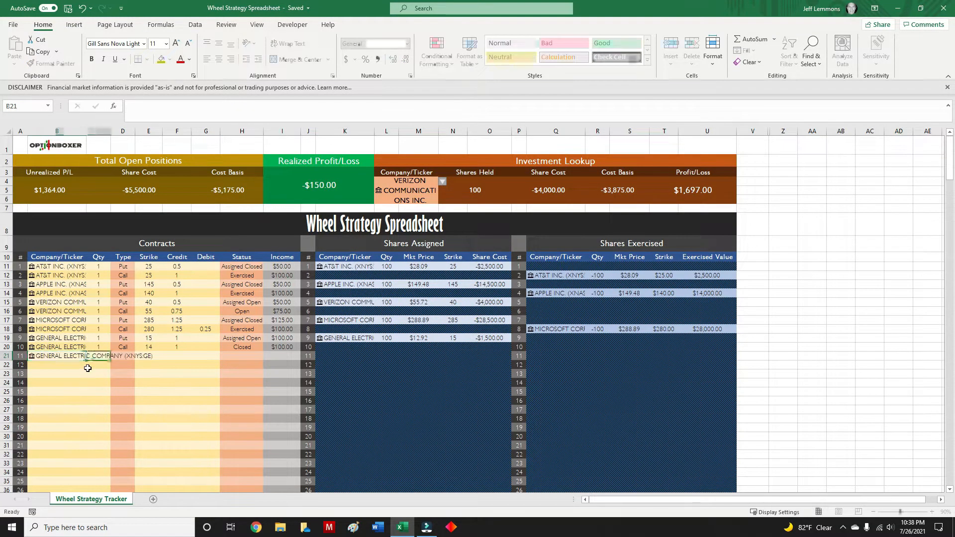
left_click(102, 357)
type("1")
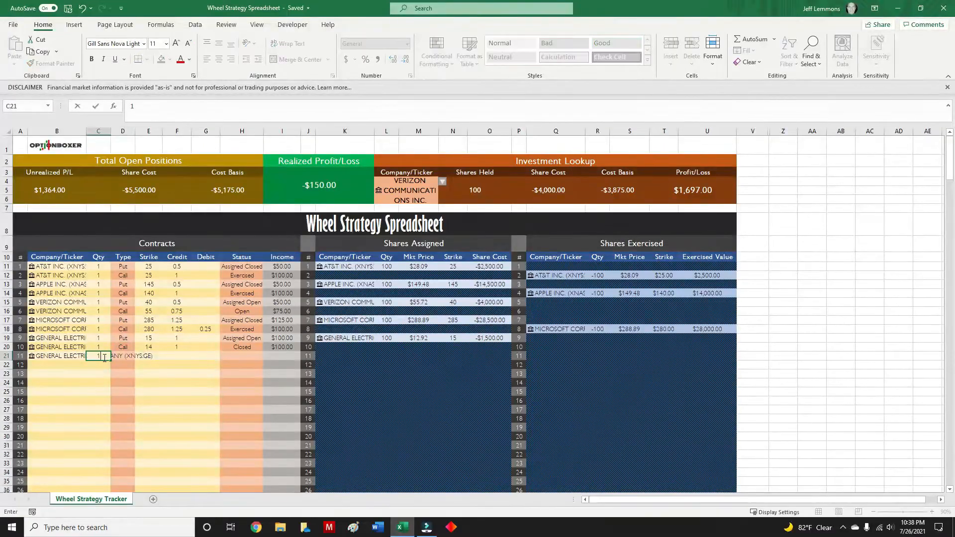
left_click(119, 358)
left_click(140, 356)
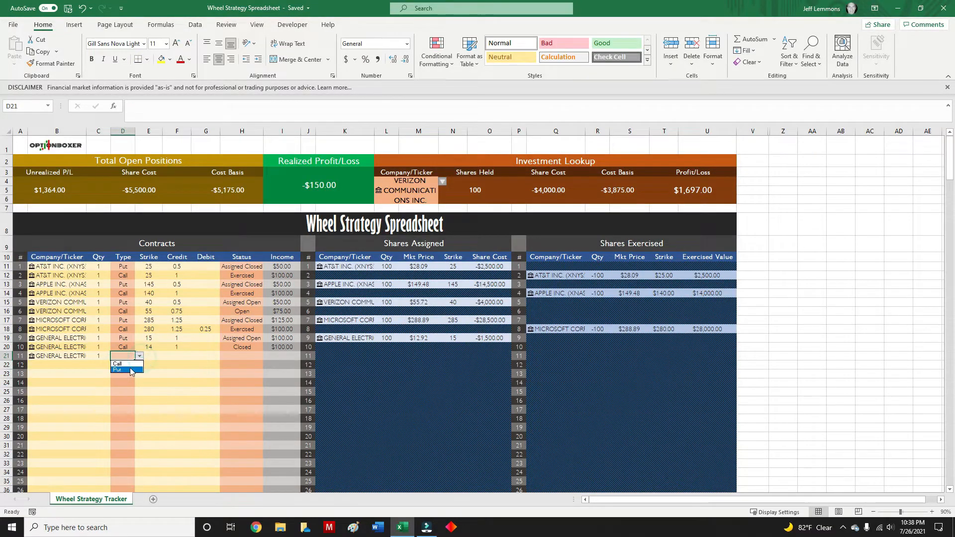
left_click(122, 374)
Set contract 11's strike to 13 and its credit to 1.
left_click(152, 356)
type("13")
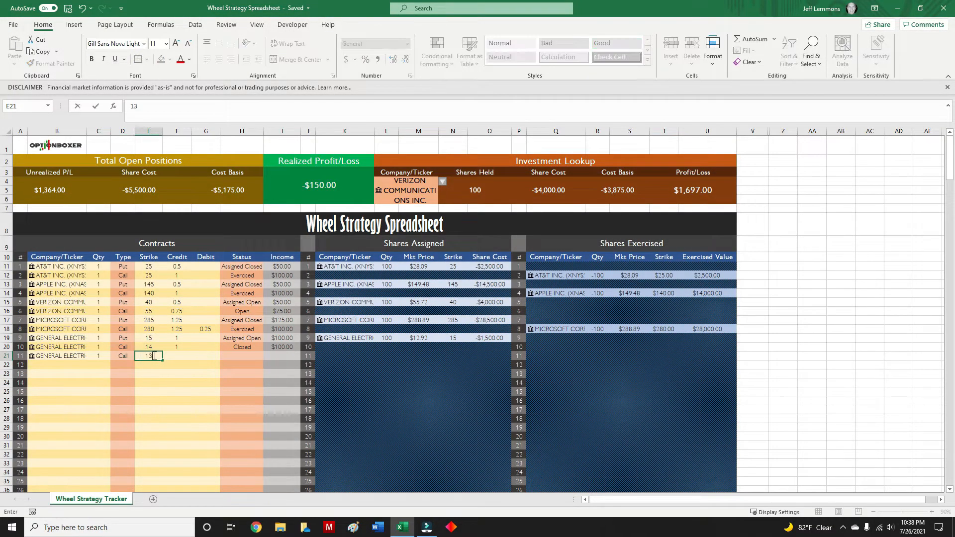
left_click(174, 351)
type("1")
key("Tab")
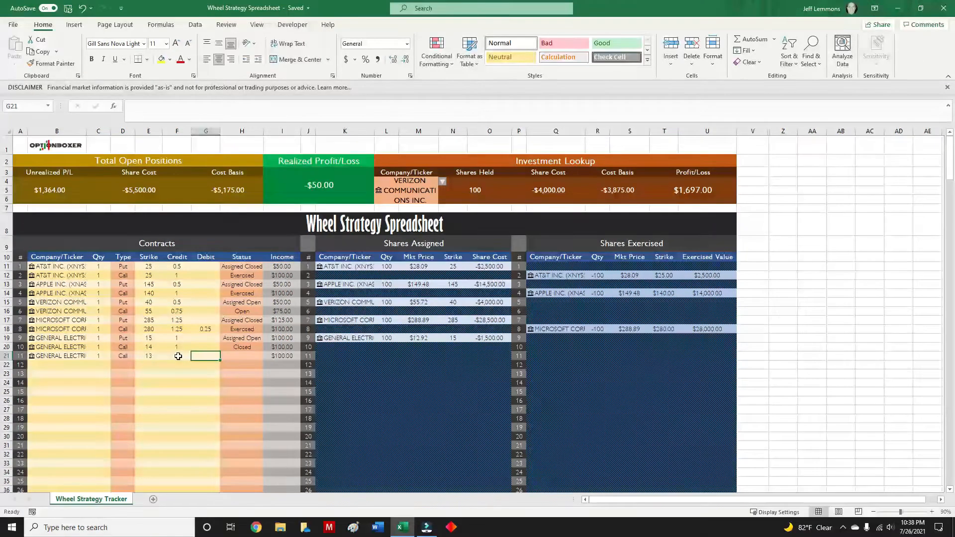
Add a debit of 0.05 to the closed GE call, contract 10.
left_click(213, 348)
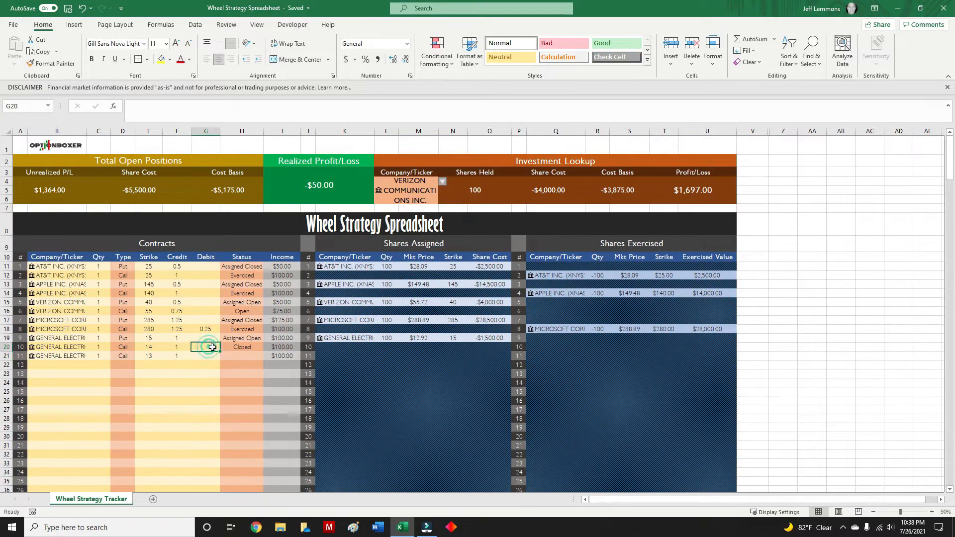
type(".05")
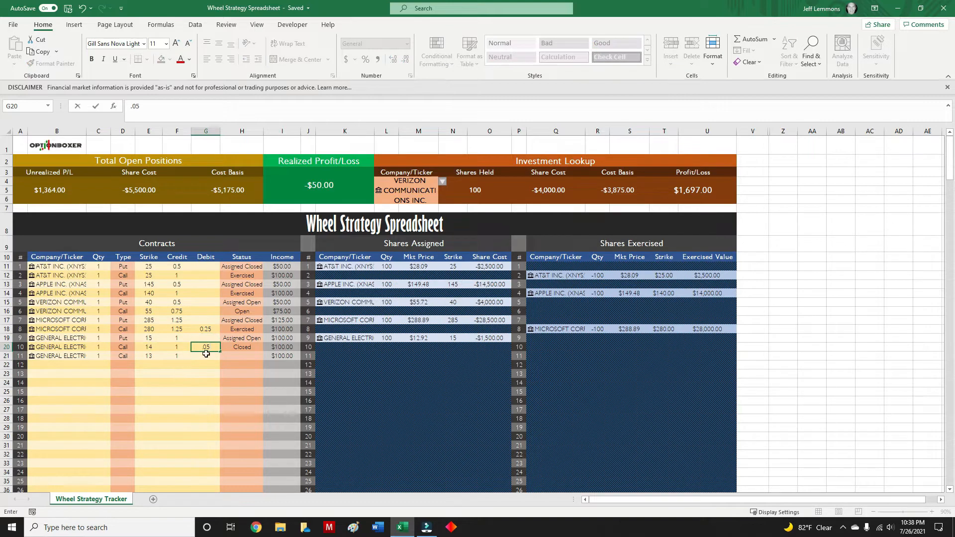
key("Return")
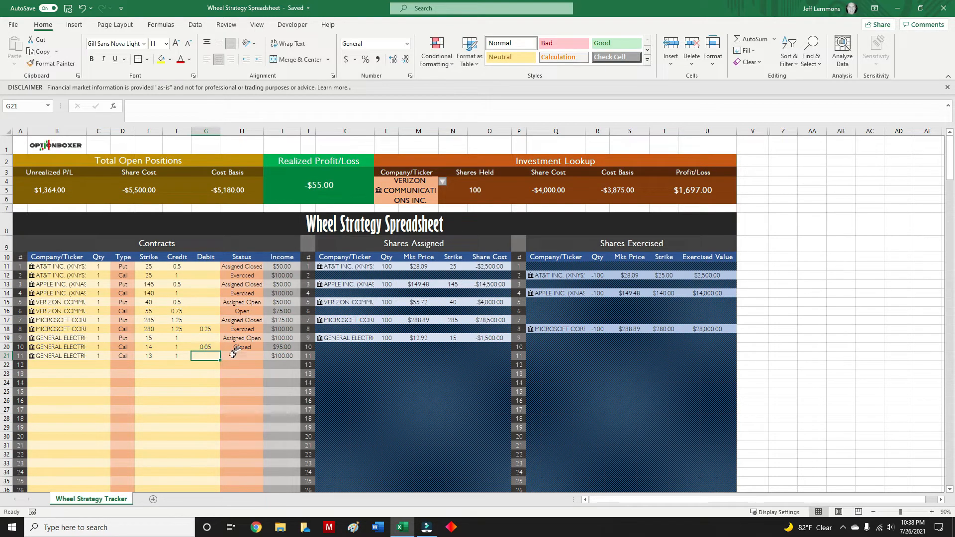
Set contract 11's status to Exercised.
left_click(256, 357)
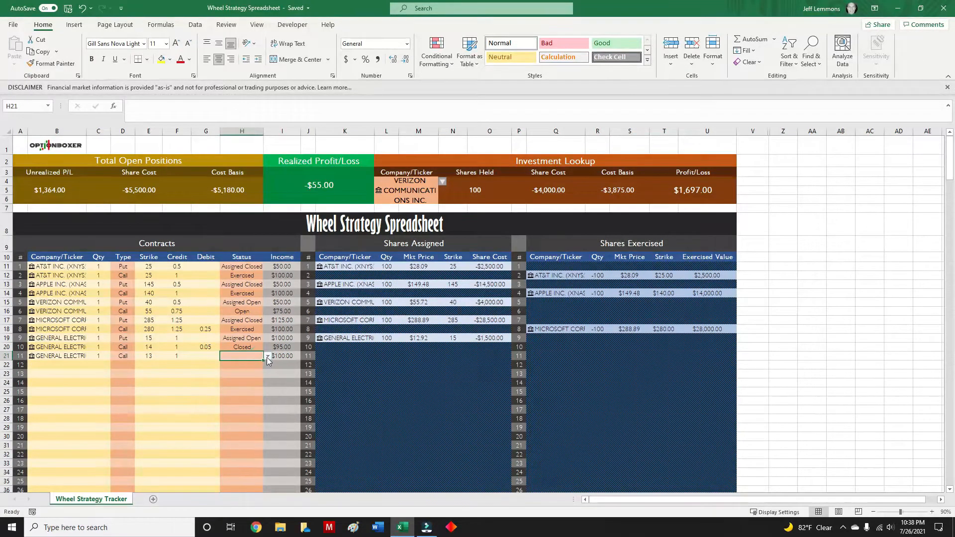
left_click(268, 356)
left_click(246, 388)
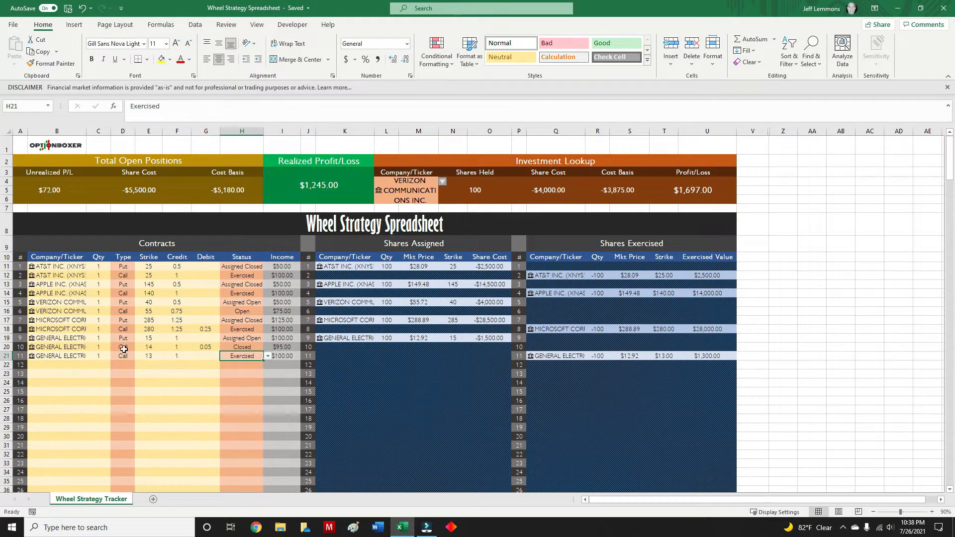
Change the status of the GE put, contract 9, to Assigned Closed.
left_click(244, 339)
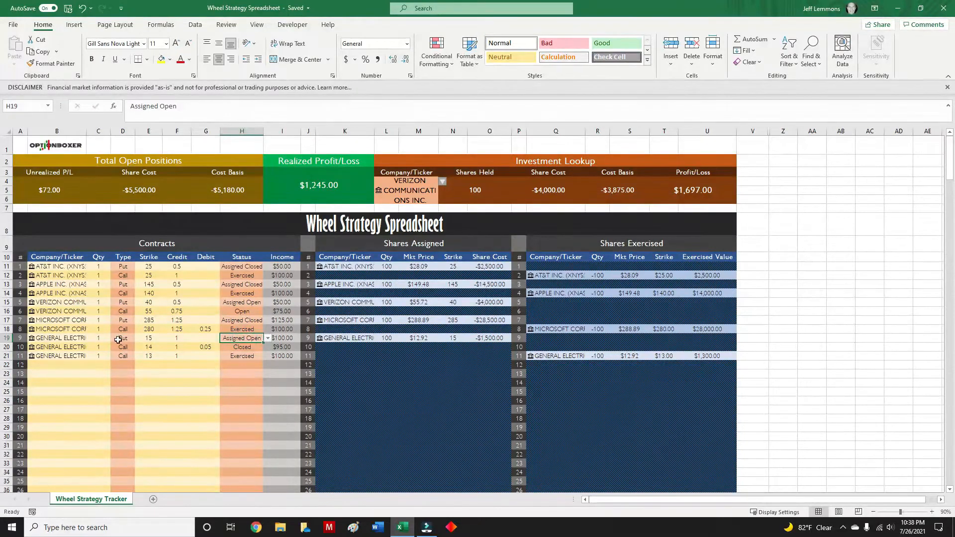
left_click(268, 338)
left_click(258, 364)
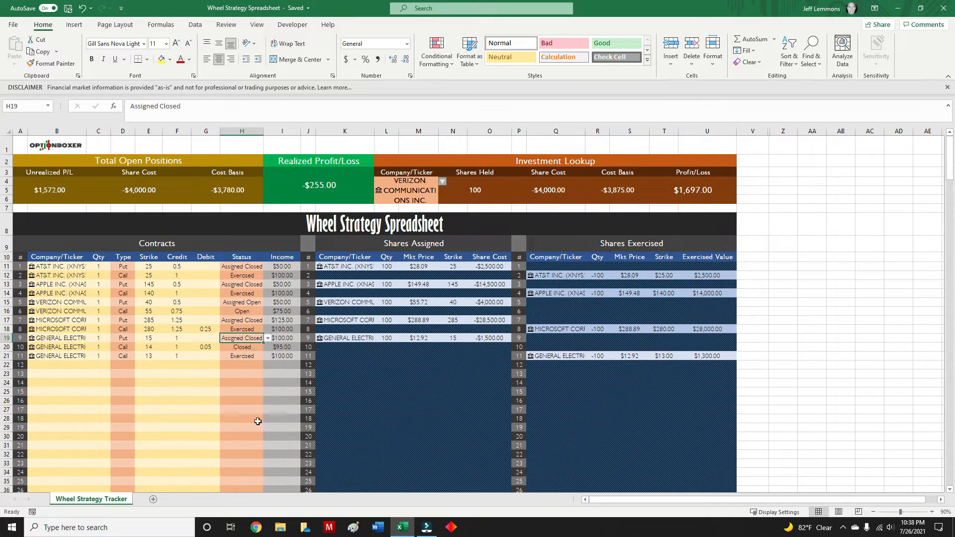
left_click(209, 399)
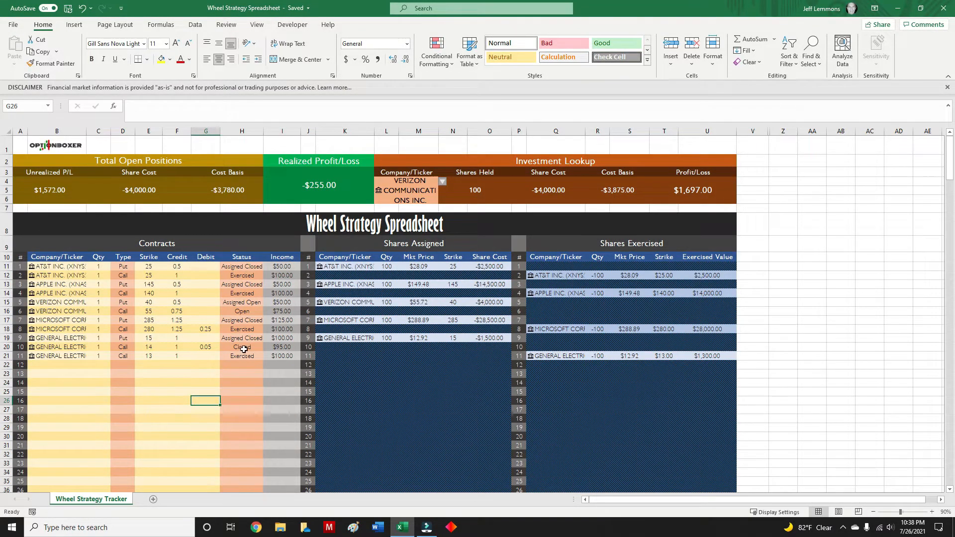
Switch the Investment Lookup company to General Electric Company.
left_click(427, 198)
left_click(442, 182)
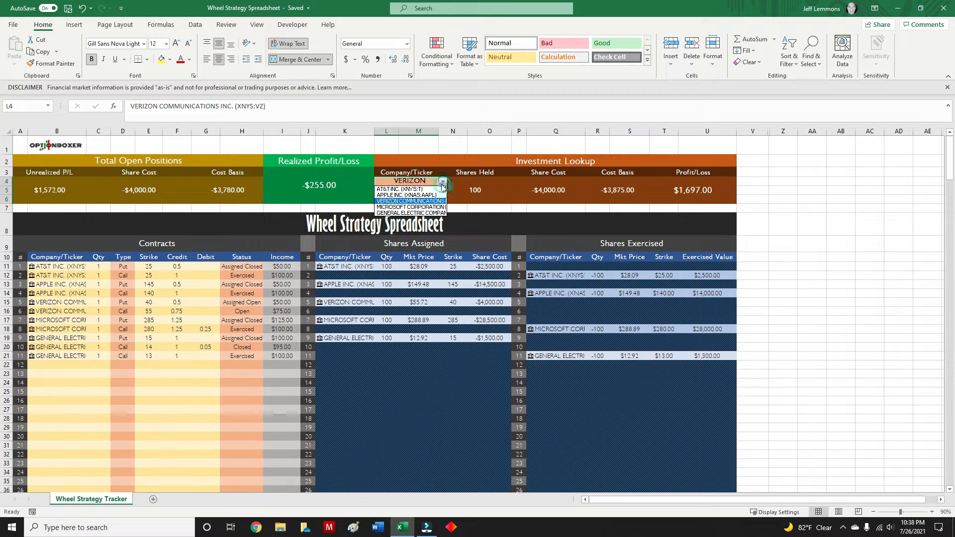
left_click(411, 213)
left_click(772, 242)
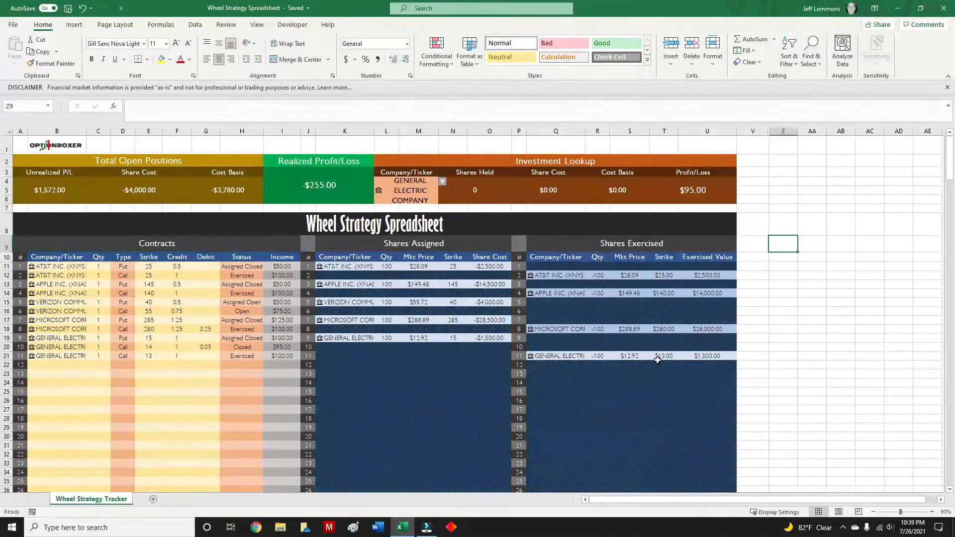
left_click(802, 307)
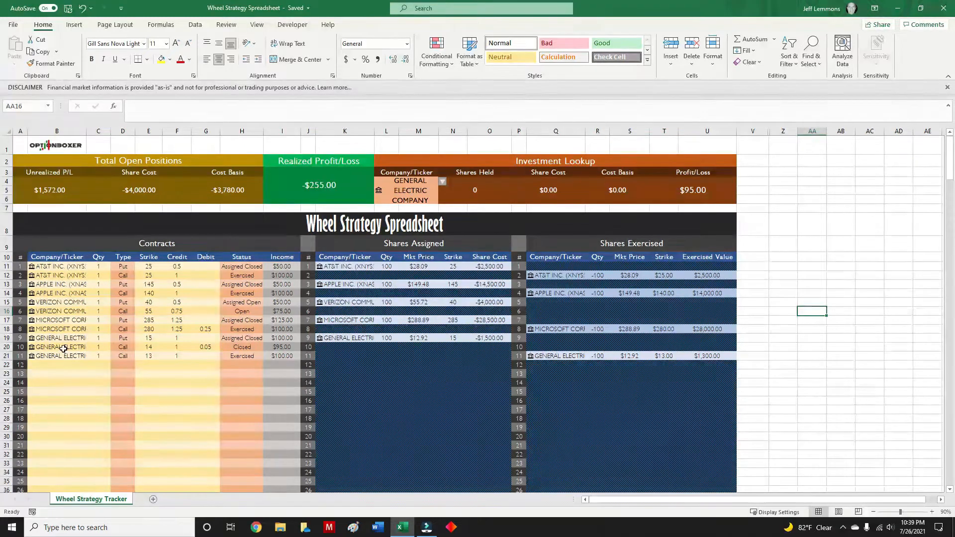
left_click(44, 366)
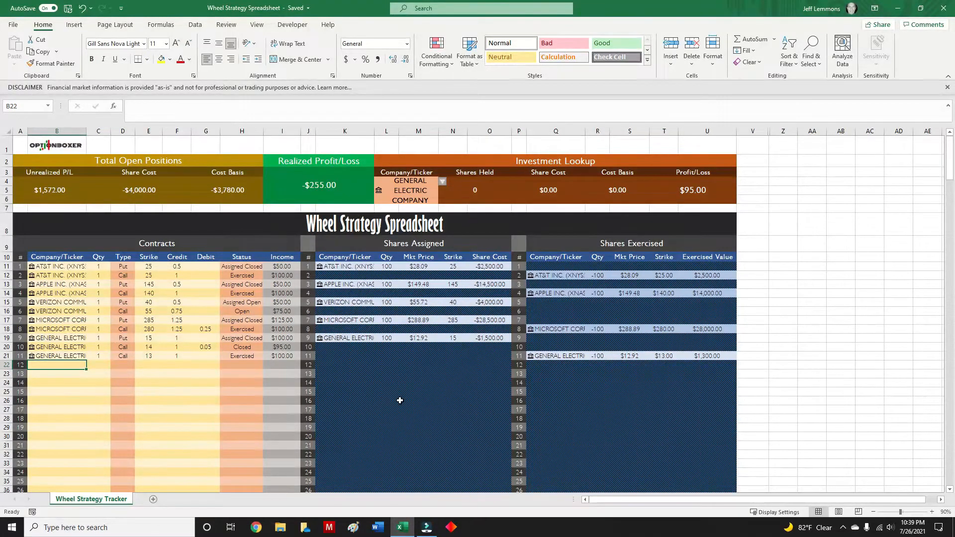
left_click(825, 390)
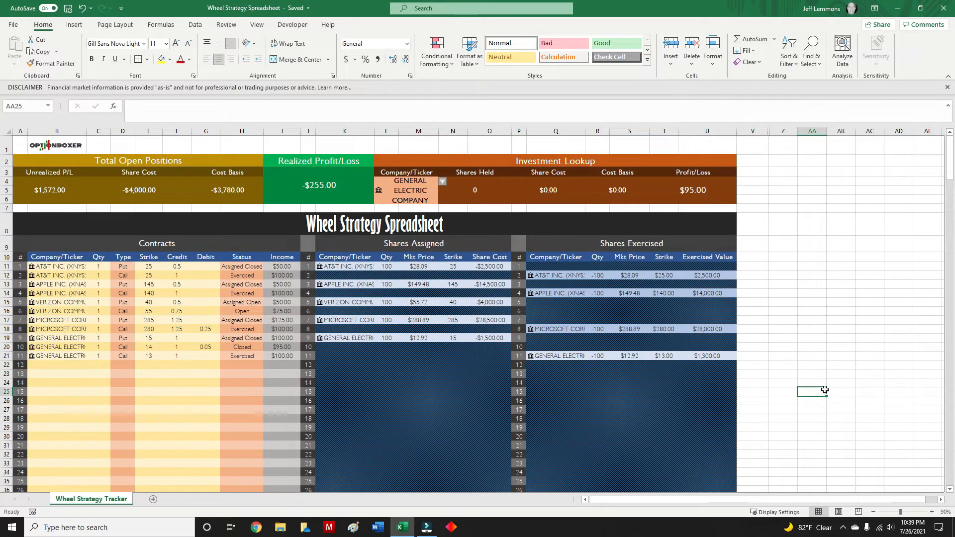
Enter AAPL as contract 12 with a quantity of 5 and the type Put.
left_click(52, 366)
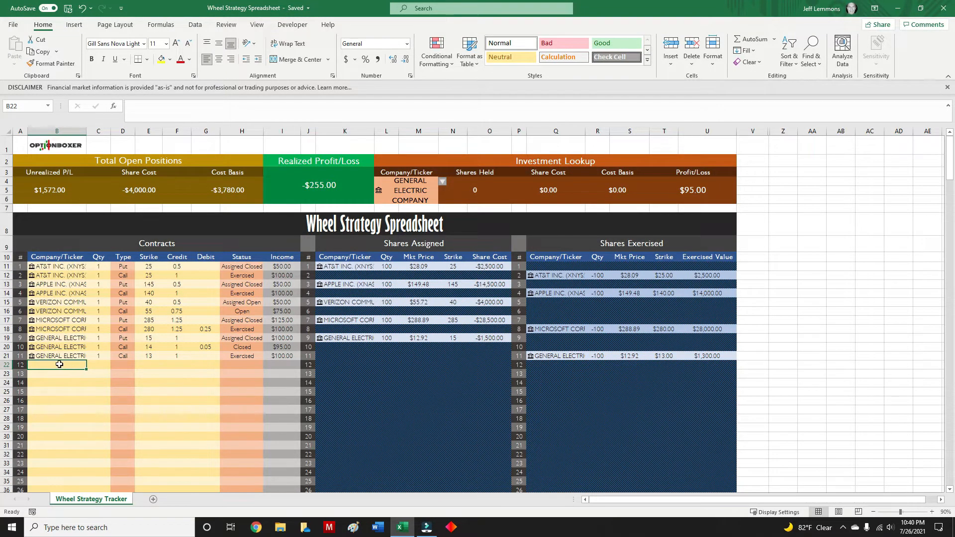
type("AAP")
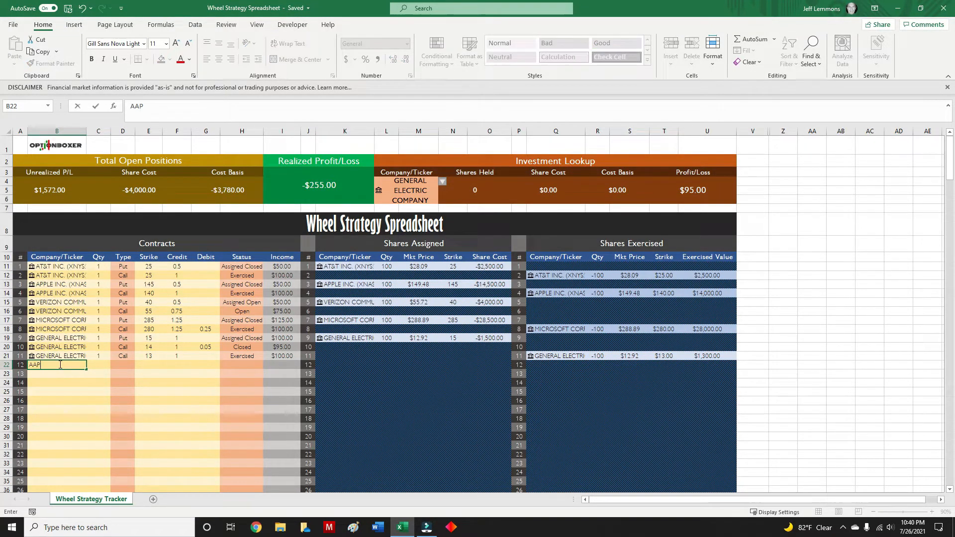
type("L")
key("Return")
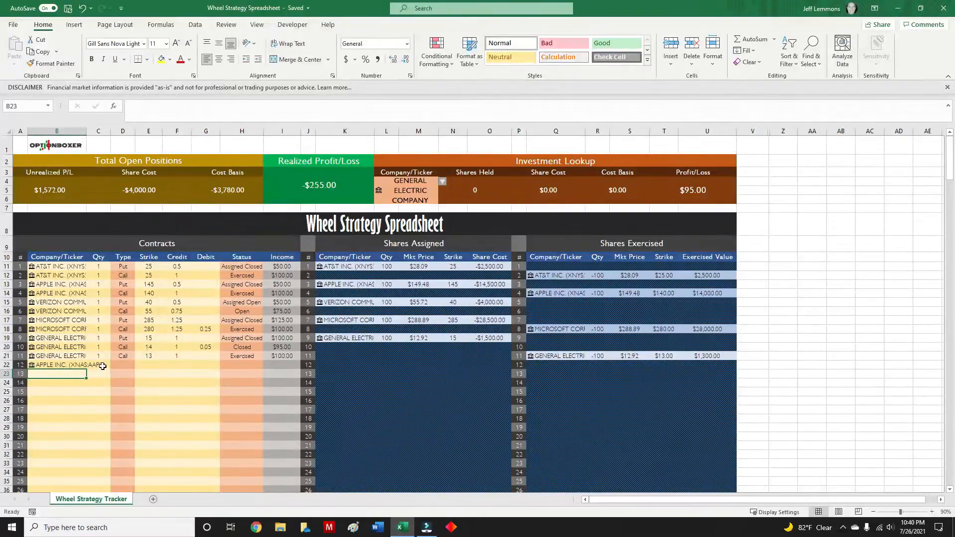
left_click(103, 366)
type("5")
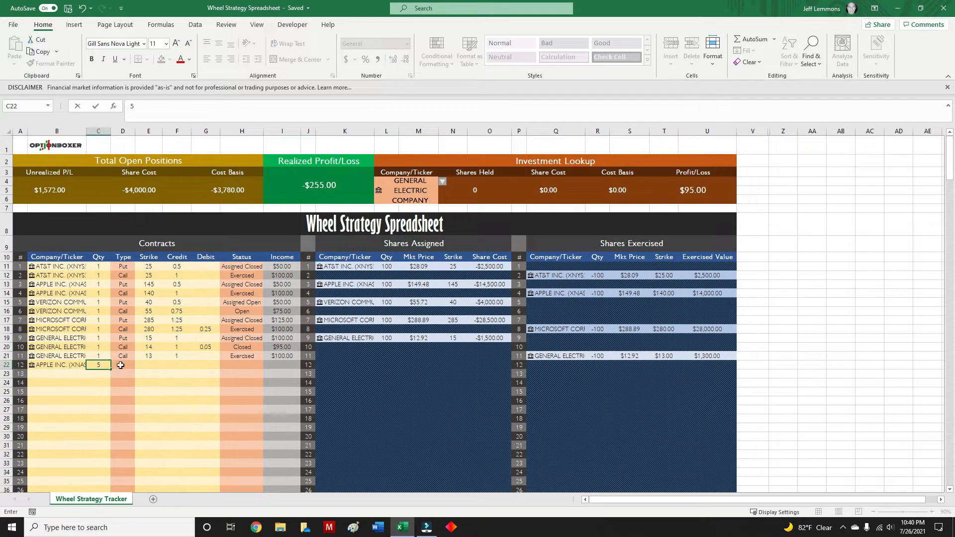
left_click(122, 365)
left_click(140, 365)
left_click(127, 377)
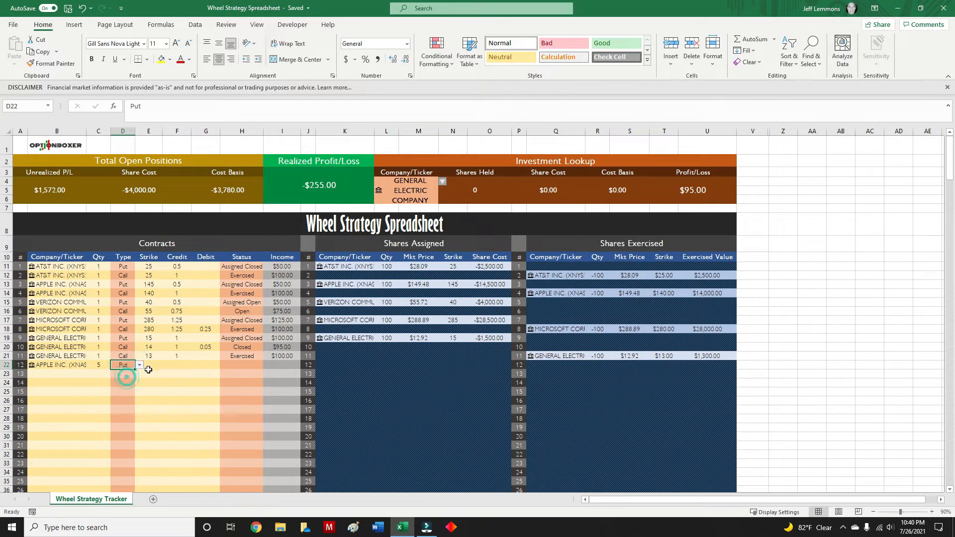
Give the AAPL put, contract 12, a strike of 150, a credit of 2.0 and the status Open.
left_click(149, 369)
type("150")
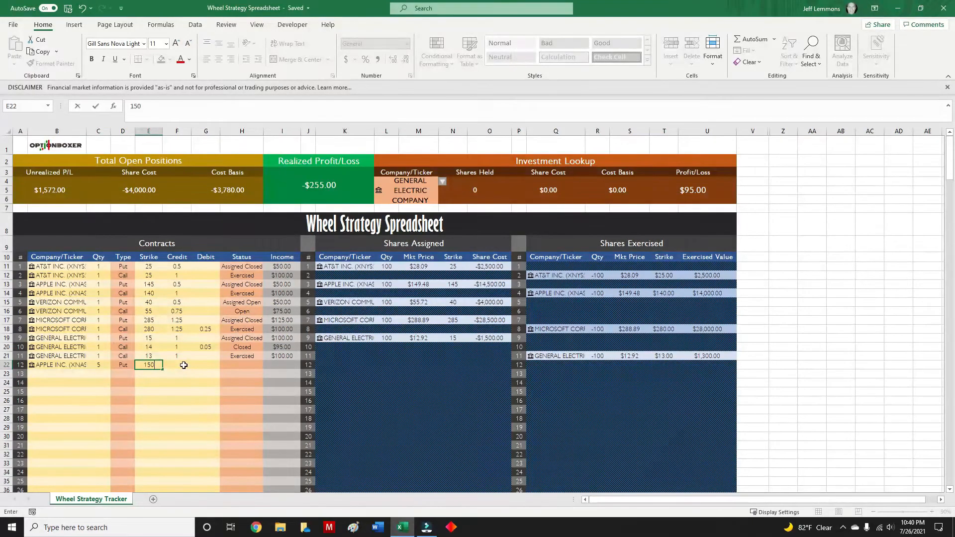
left_click(179, 366)
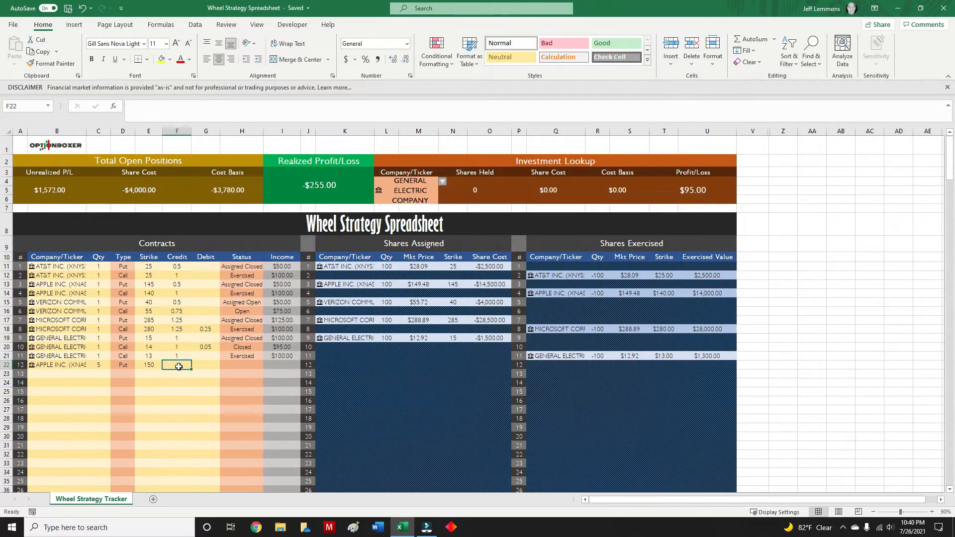
type("20")
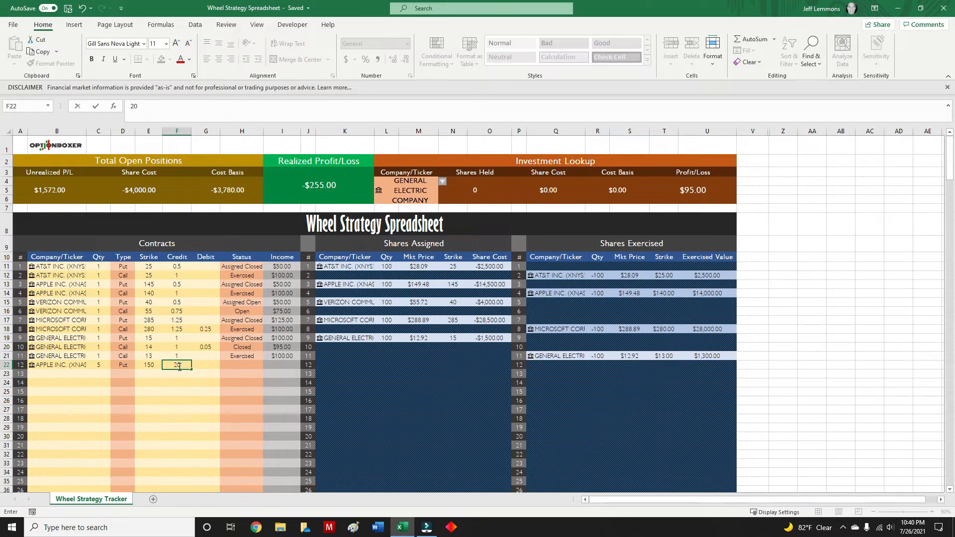
left_click(215, 366)
left_click(253, 367)
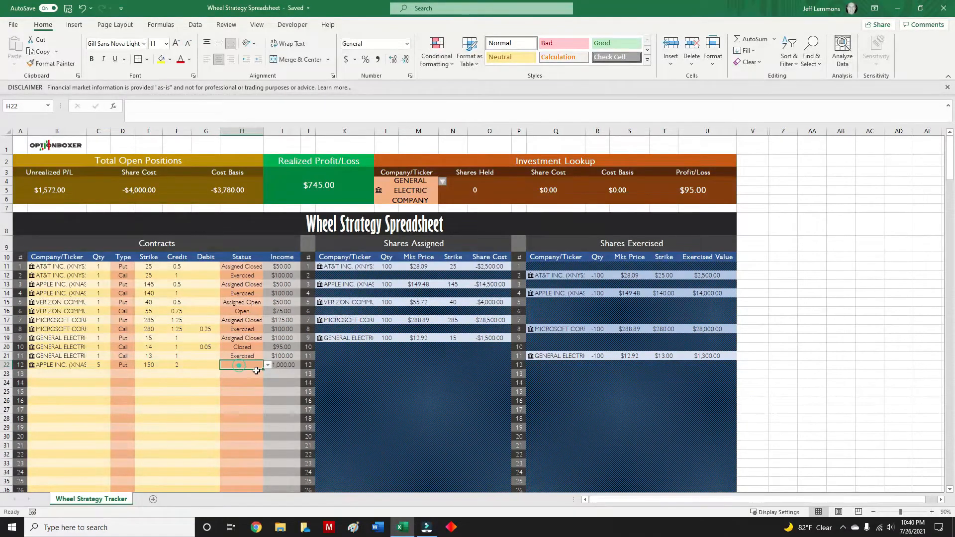
left_click(268, 367)
left_click(252, 372)
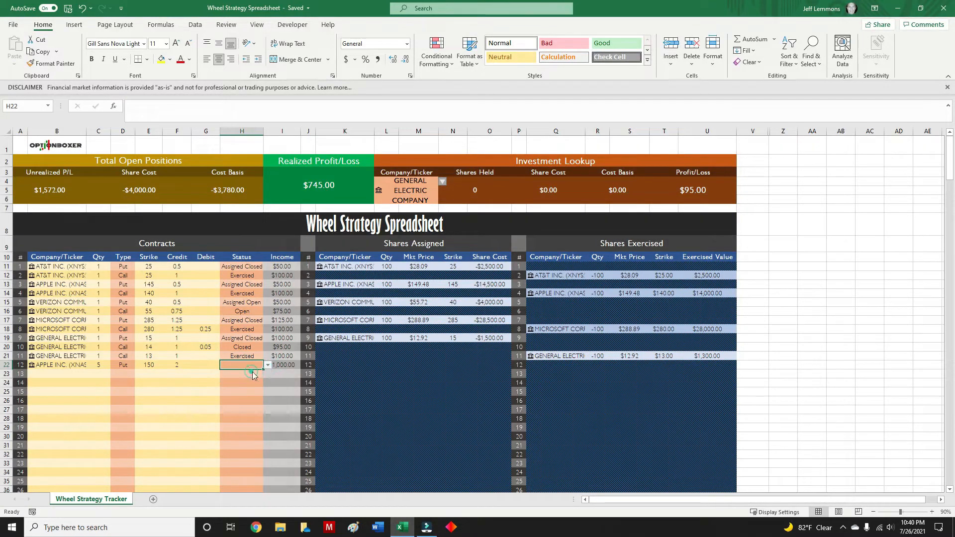
left_click(37, 374)
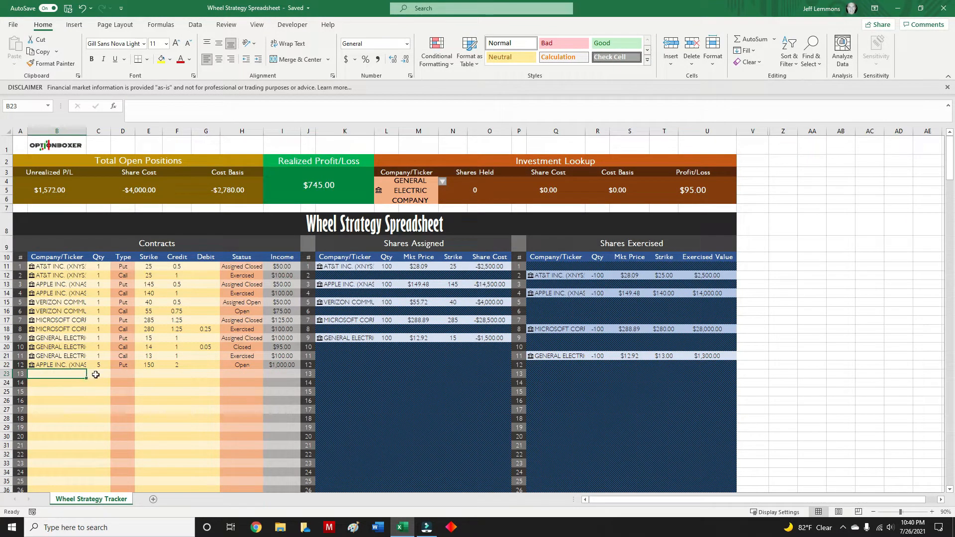
Try Assigned Closed as contract 12's status, then set it to Assigned Open.
left_click(248, 365)
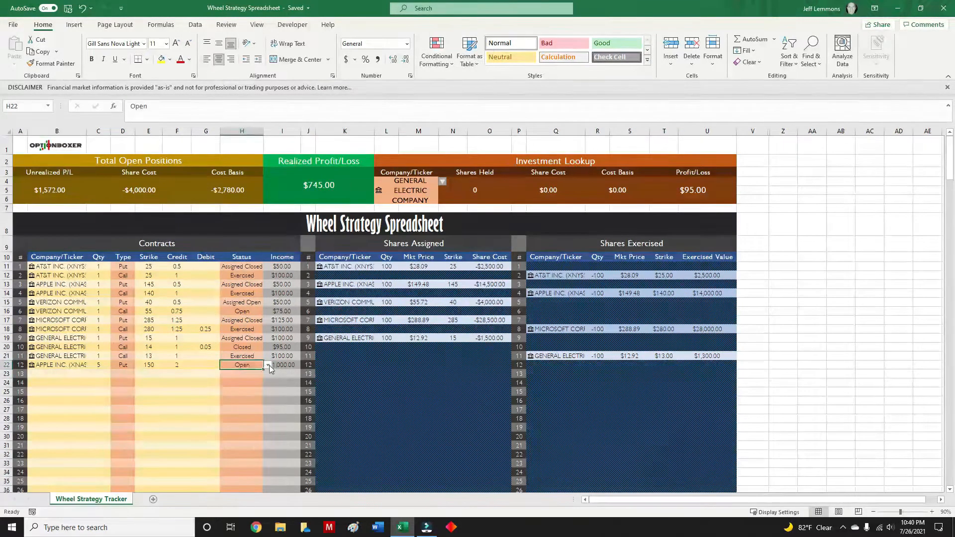
left_click(268, 365)
left_click(255, 391)
left_click(268, 365)
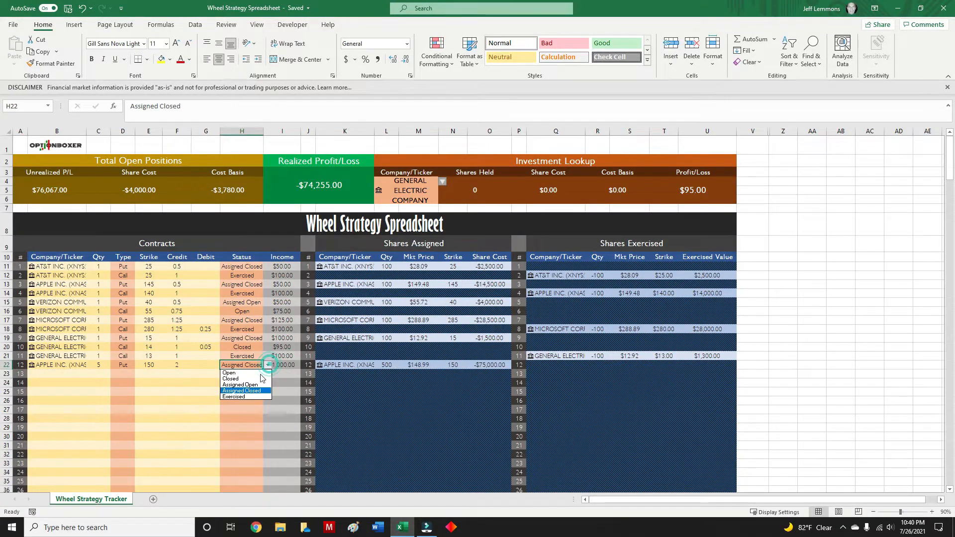
left_click(257, 383)
left_click(268, 366)
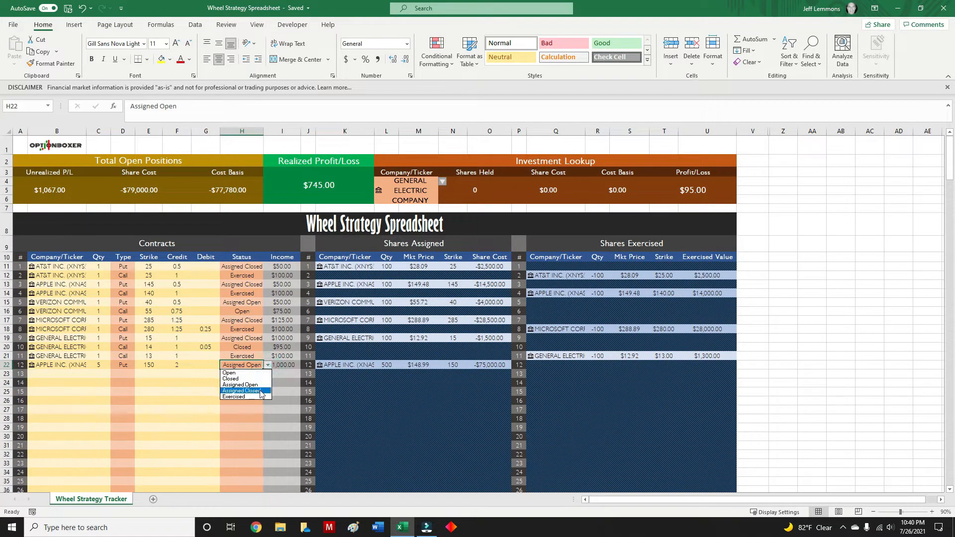
left_click(260, 387)
Enter AAPL as contract 13 with a quantity of 3 and the type Call.
left_click(50, 374)
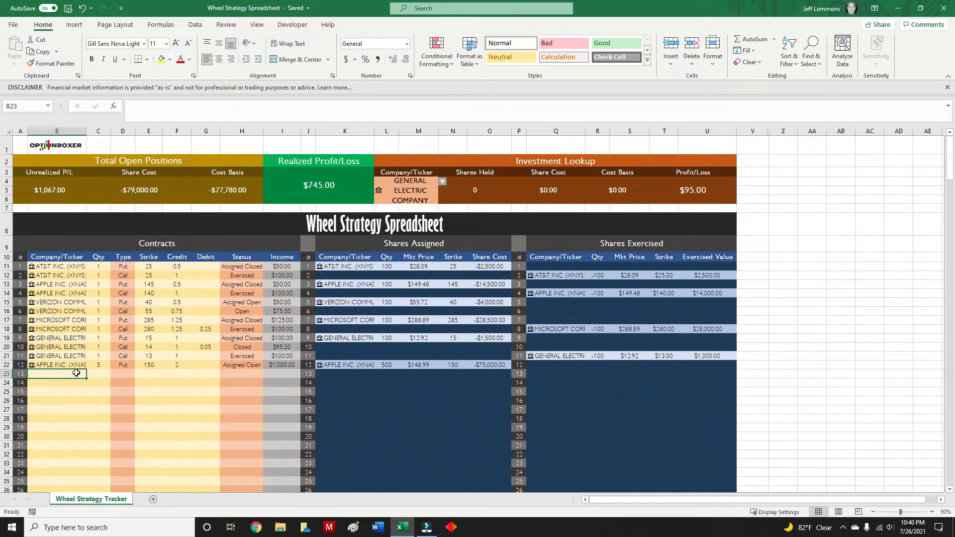
type("AAPL")
key("Tab")
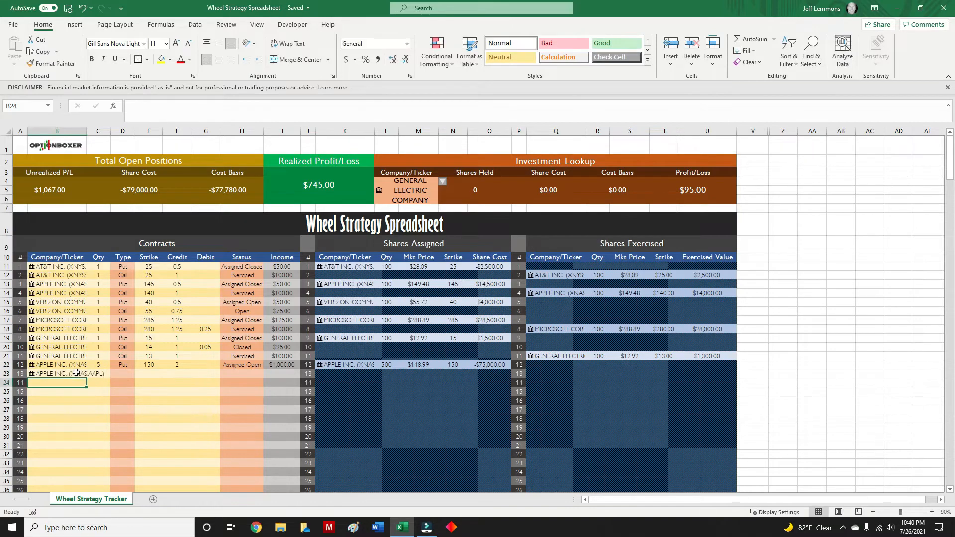
type("3")
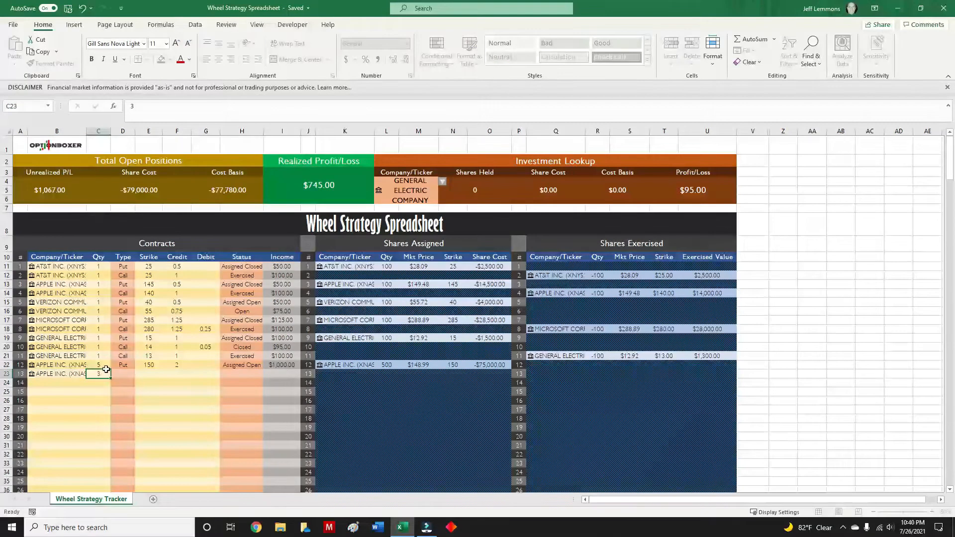
key("Tab")
left_click(140, 373)
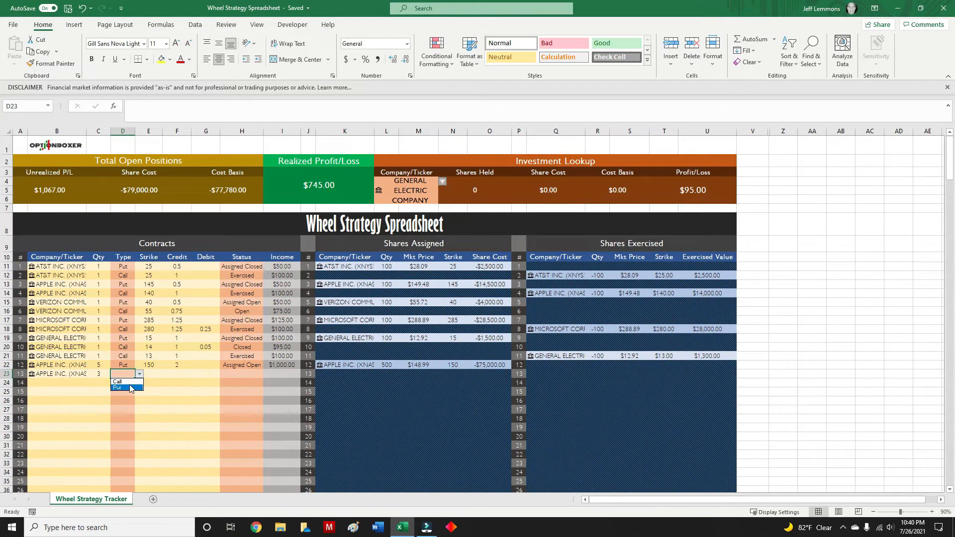
left_click(132, 382)
Give the AAPL call, contract 13, a strike of 155, a credit of 1 and the status Open.
key("Tab")
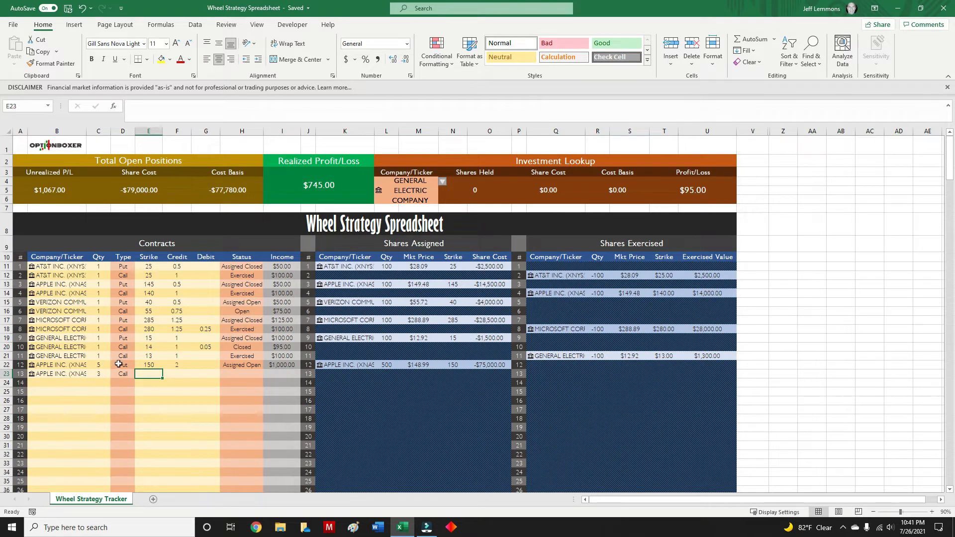
type("155")
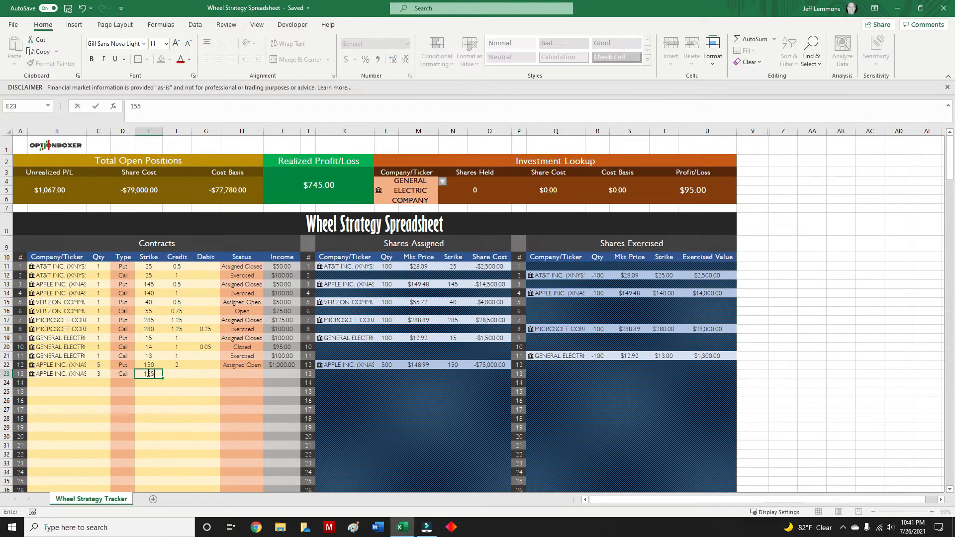
key("Tab")
type("1")
left_click(202, 374)
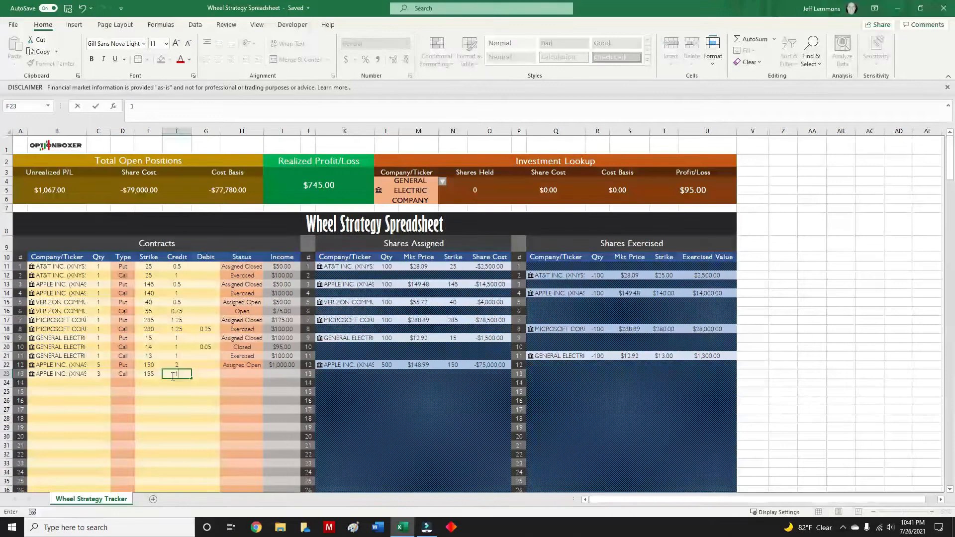
left_click(231, 378)
left_click(267, 374)
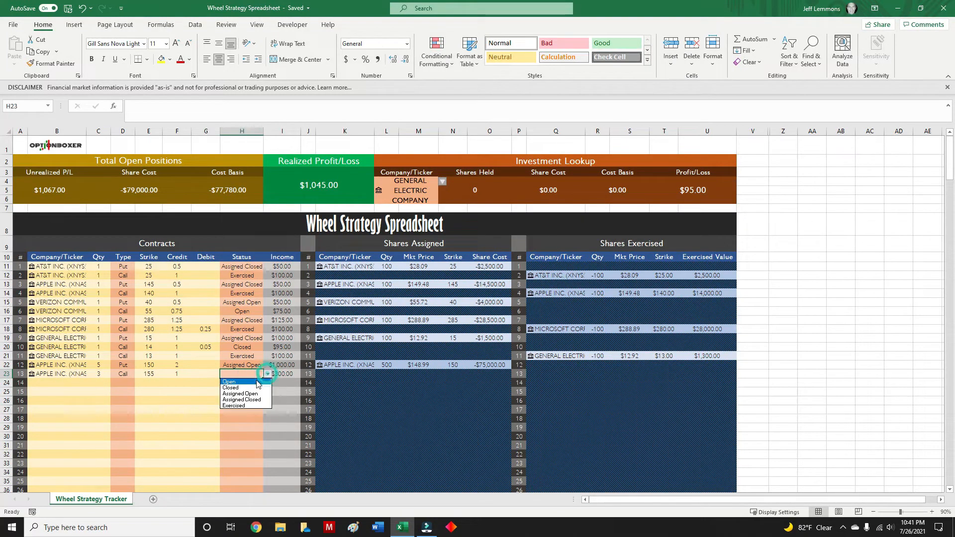
left_click(256, 381)
left_click(199, 400)
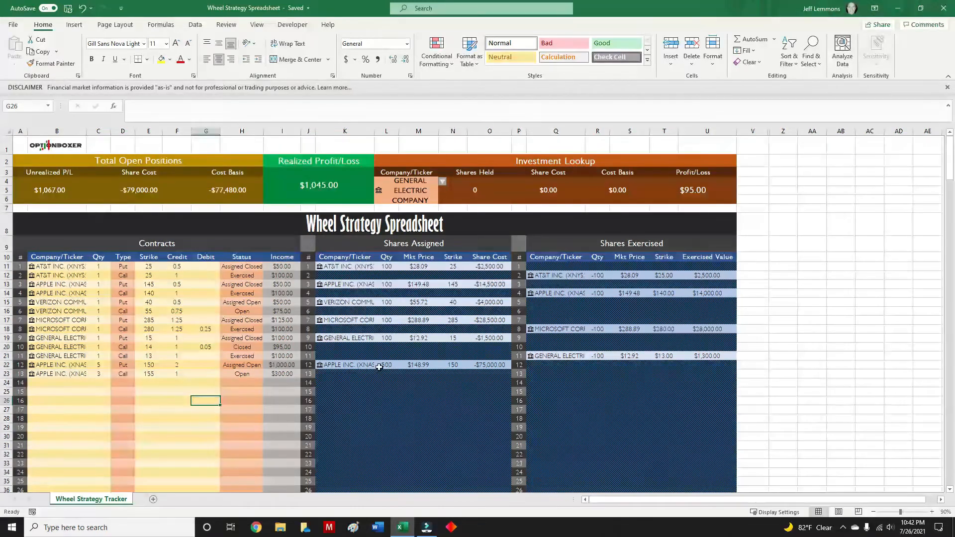
Enter AAPL as contract 14 with a quantity of 1 and the type Call.
left_click(54, 383)
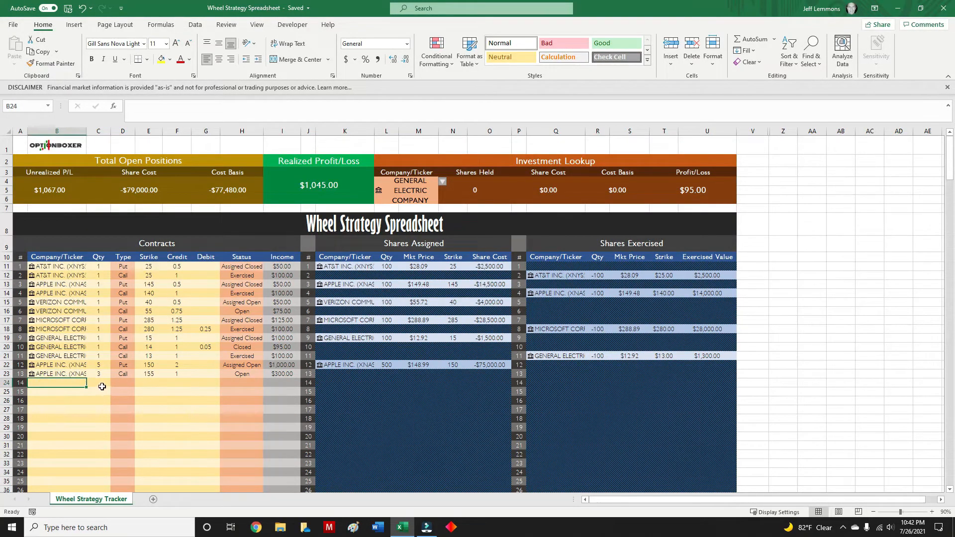
type("AAPL")
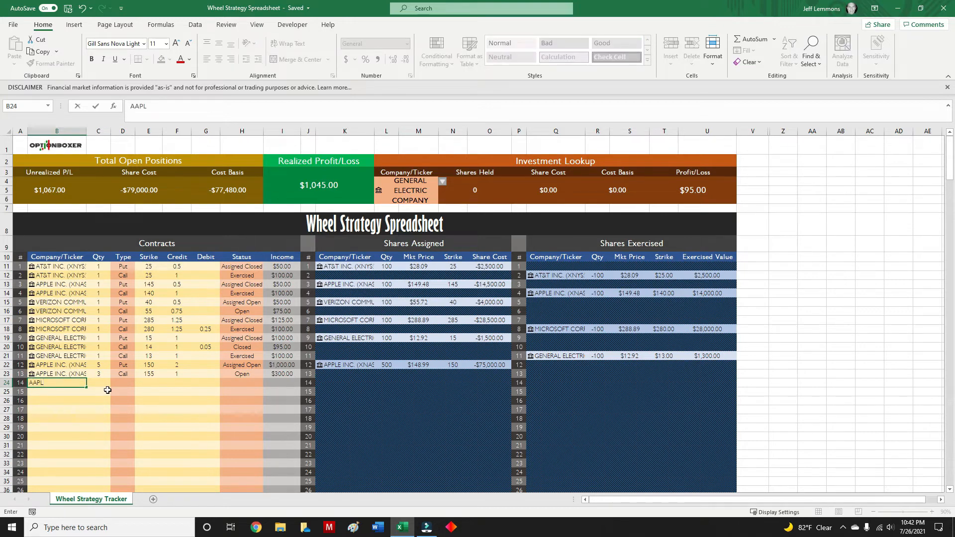
key("Tab")
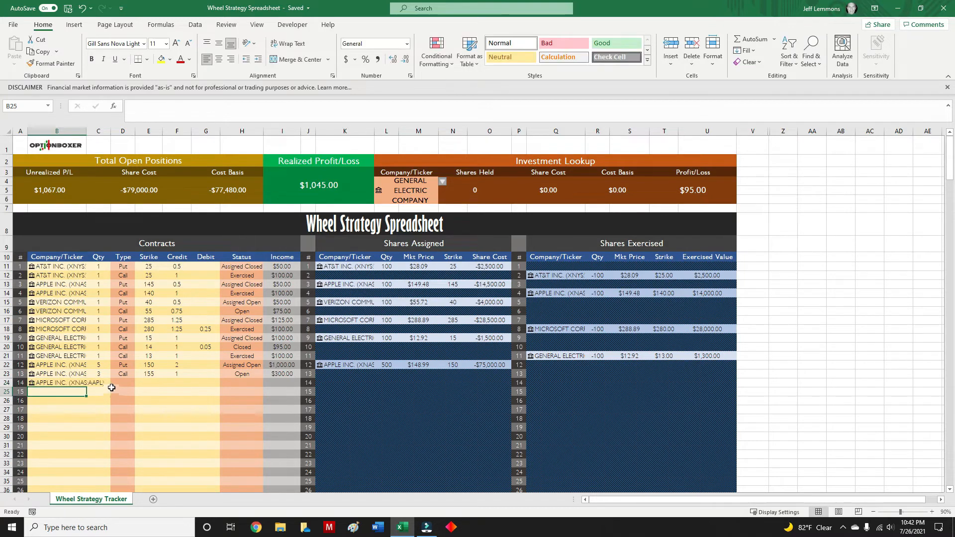
type("1")
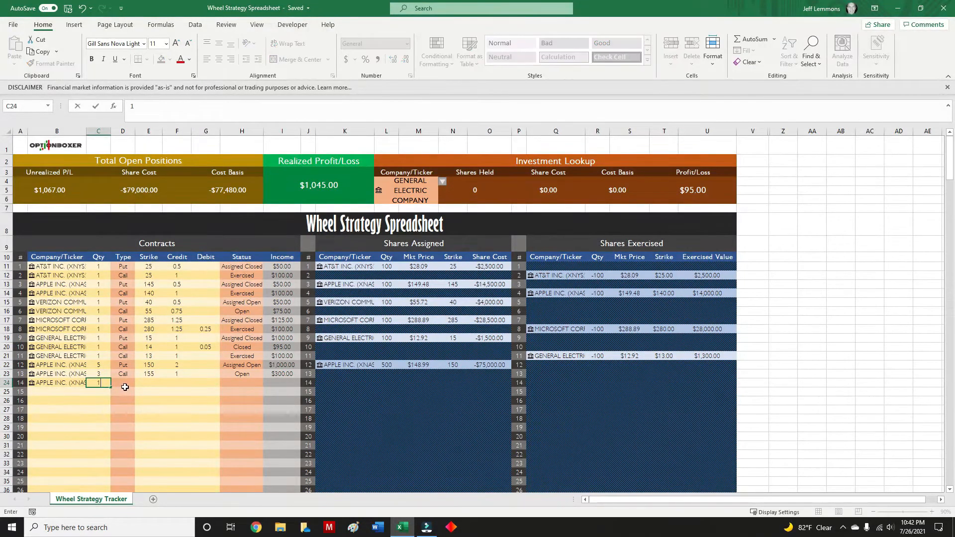
key("Tab")
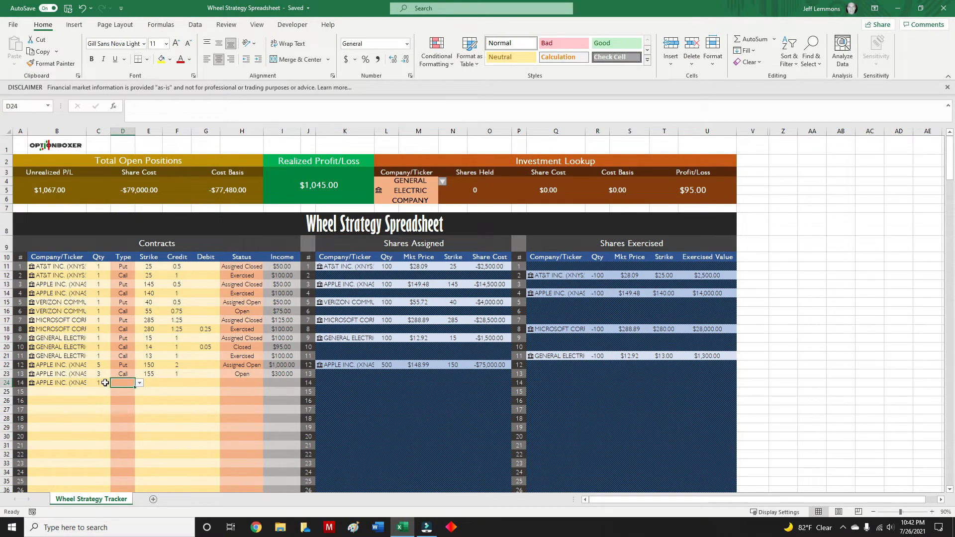
left_click(139, 384)
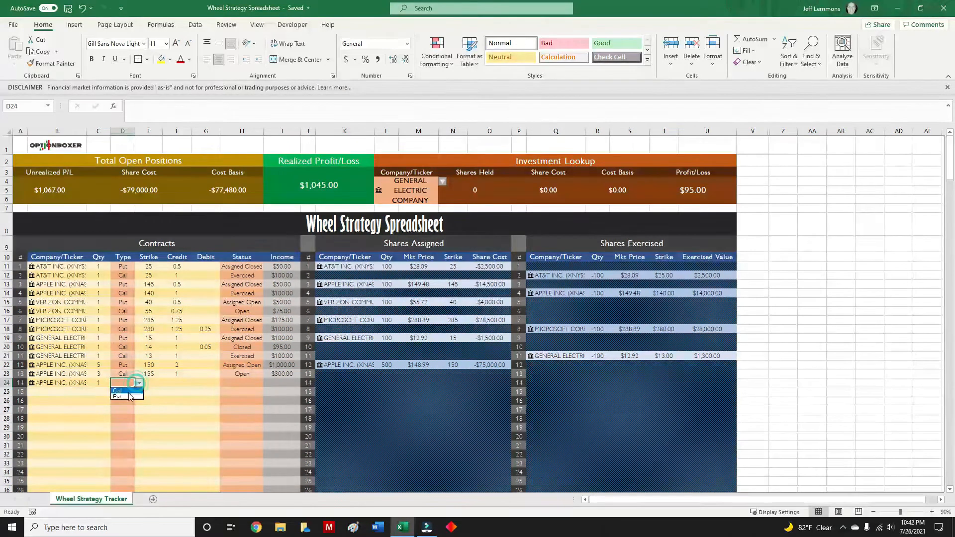
left_click(127, 399)
Give the single AAPL call, contract 14, a strike of 150.61 with no credit or debit, and set its status to Exercised.
left_click(157, 382)
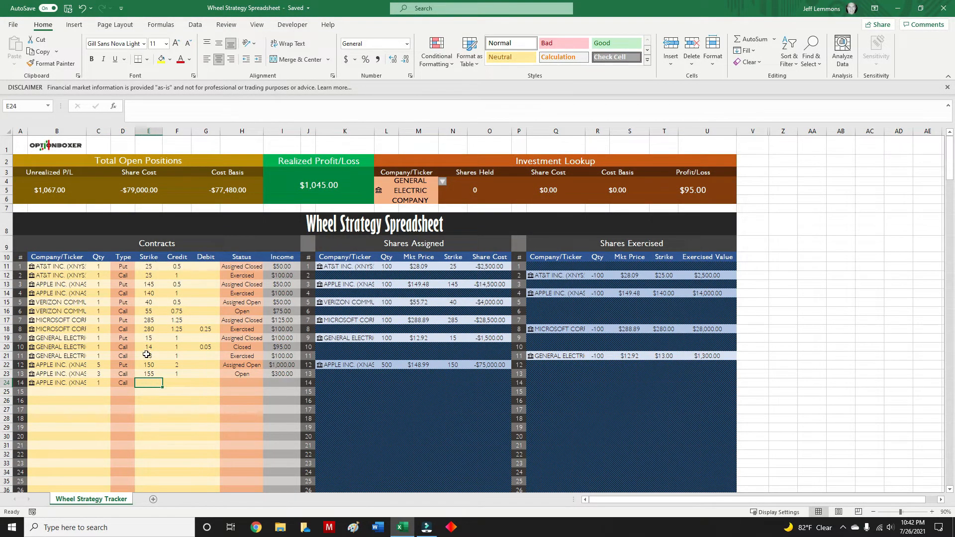
type("15")
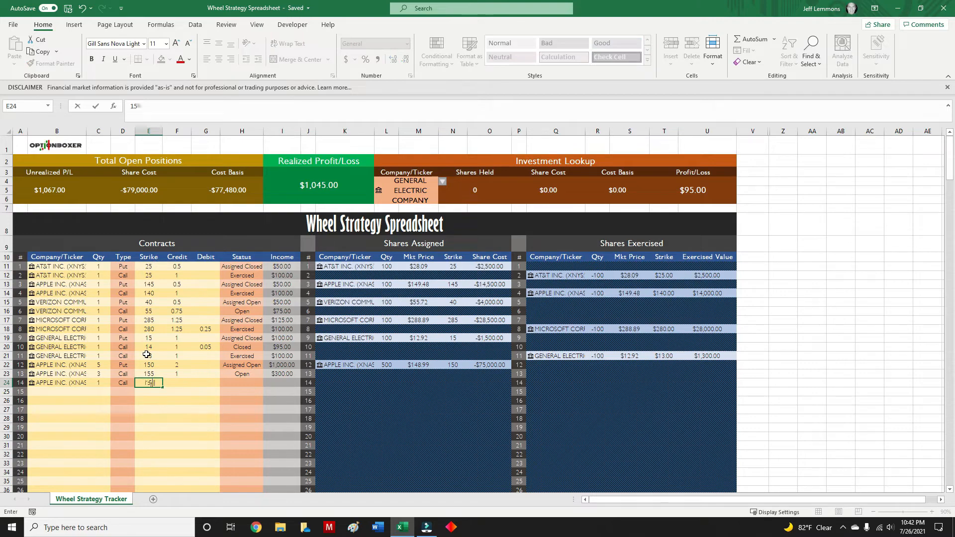
type("0.2")
key("Tab")
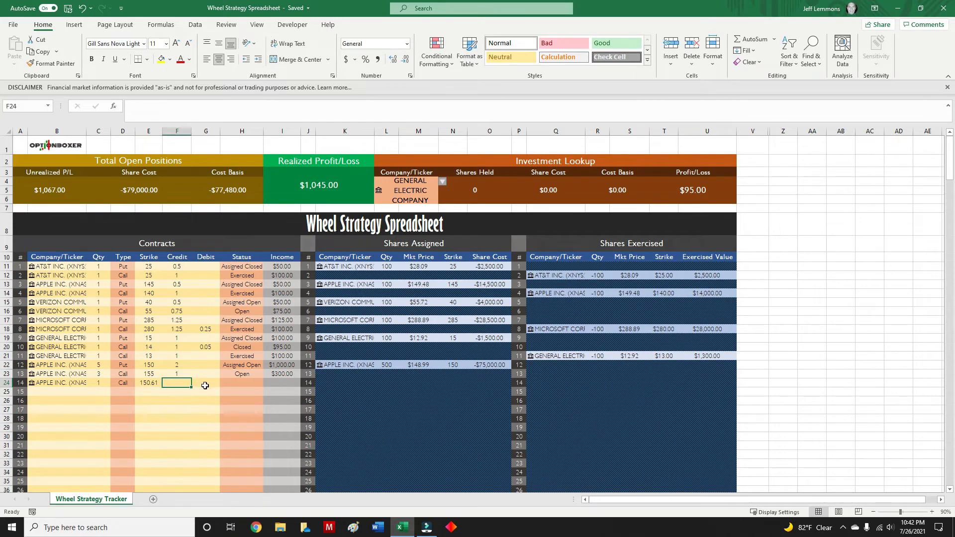
left_click(204, 386)
left_click(241, 383)
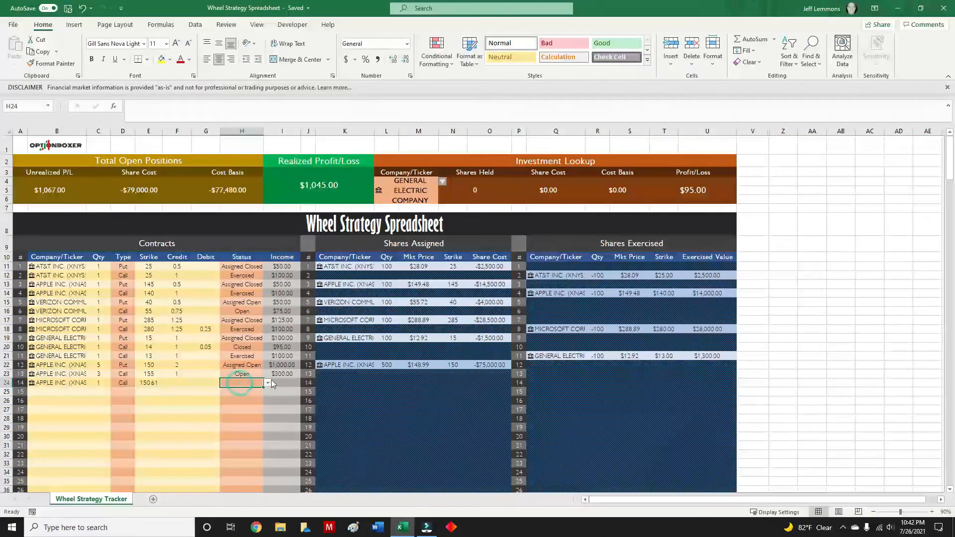
left_click(269, 383)
left_click(251, 415)
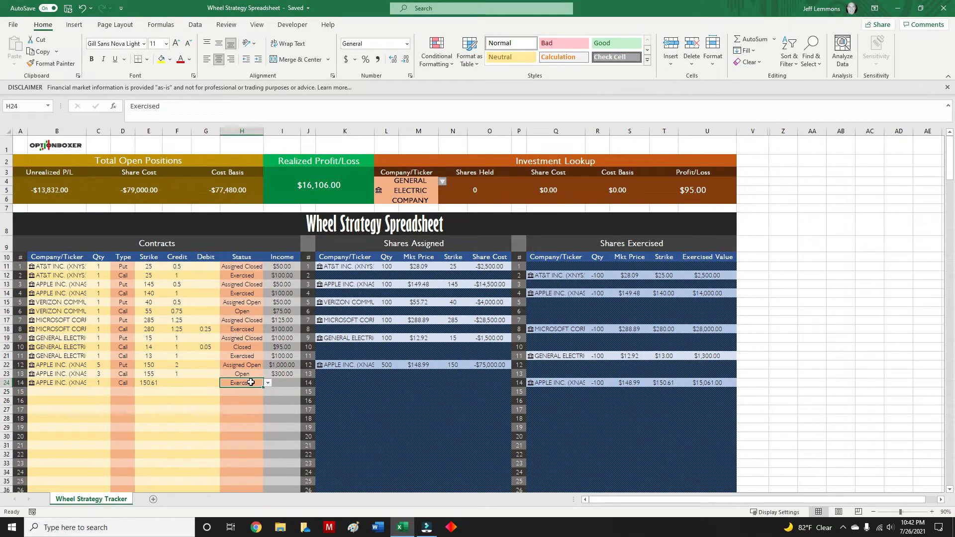
left_click(284, 383)
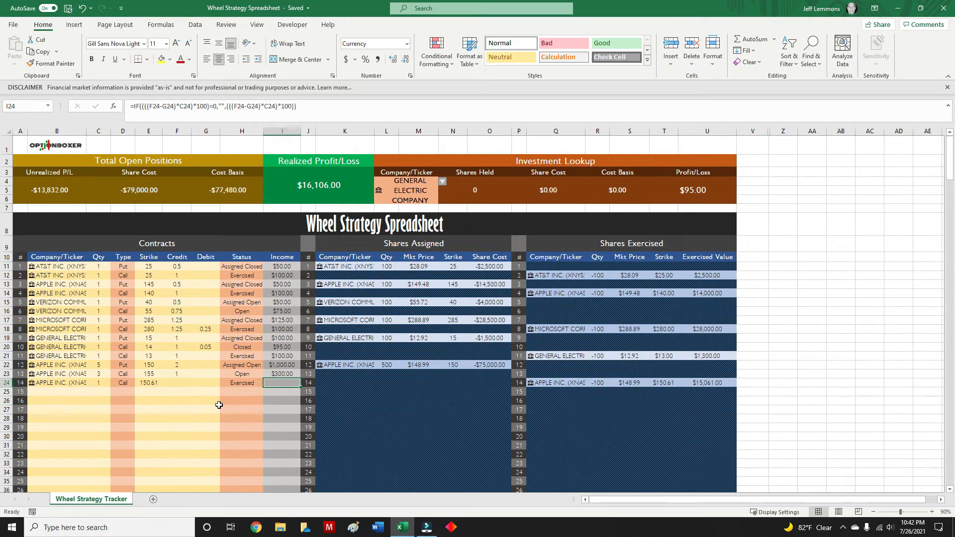
left_click(76, 393)
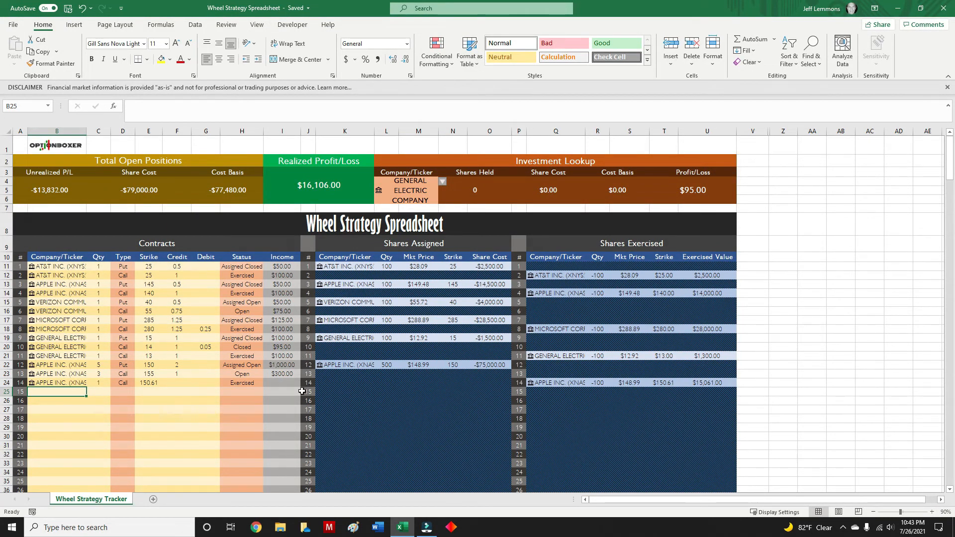
left_click(850, 304)
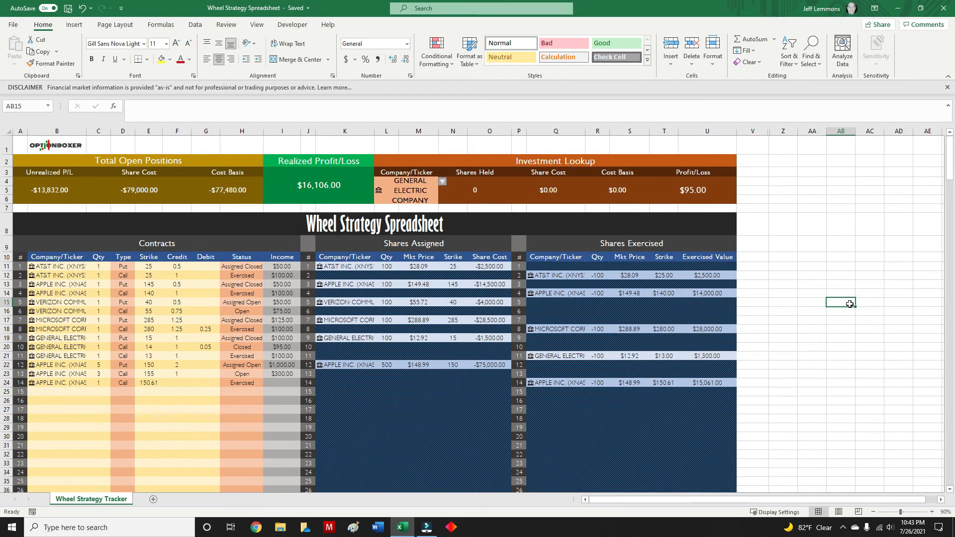